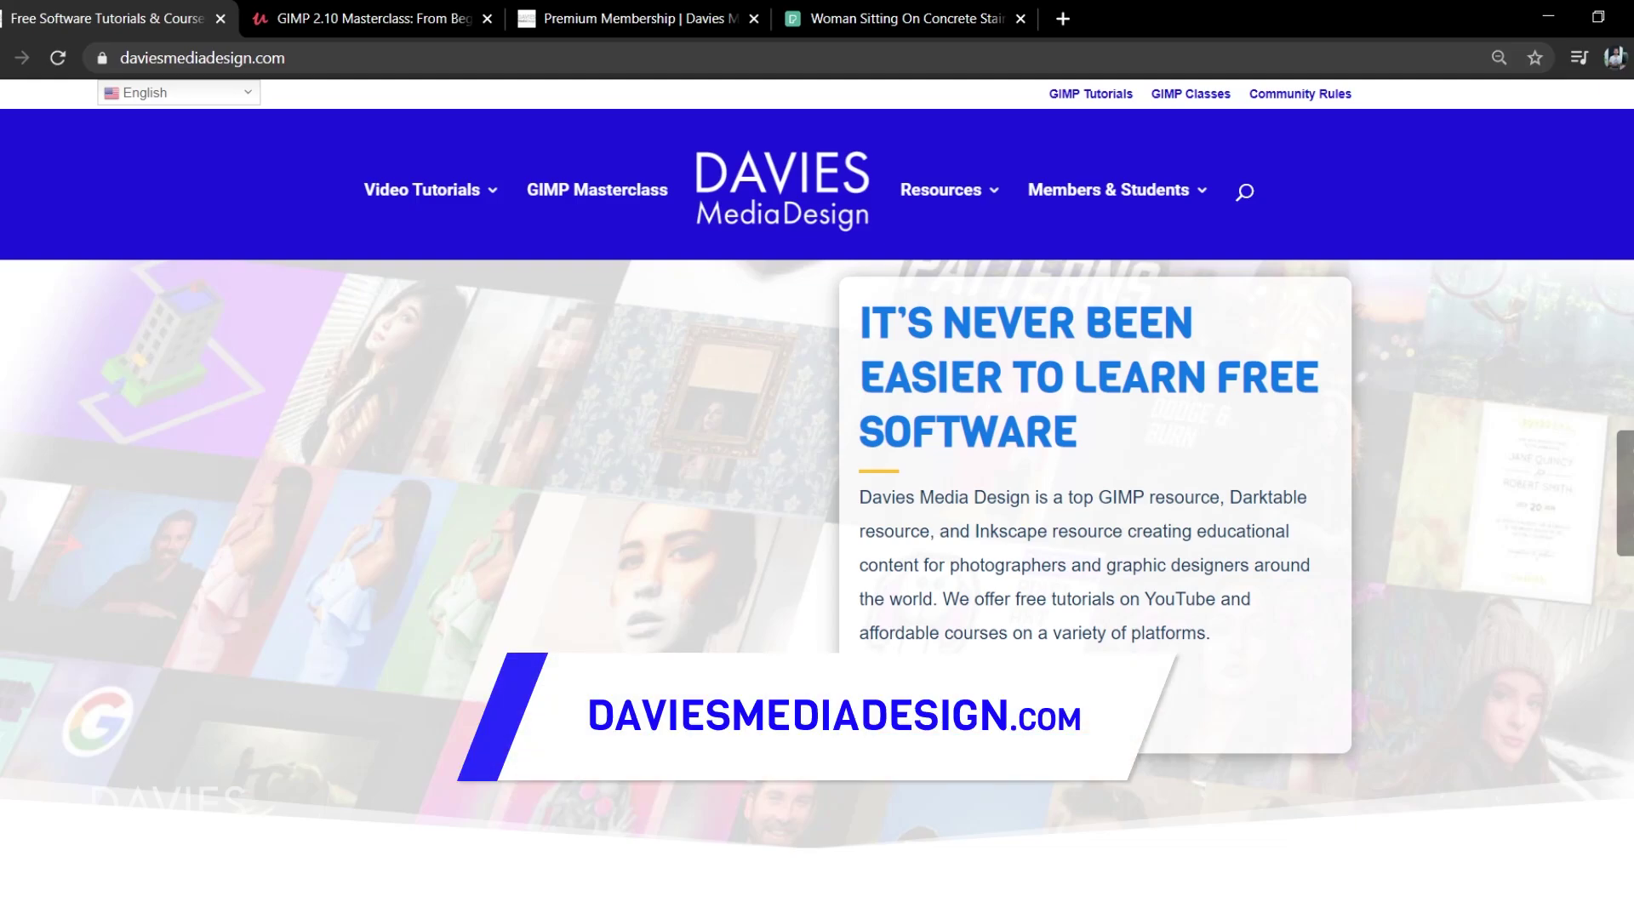
Step: Scroll down the Davies Media Design homepage past the GIMP tutorial cards and help articles
{"action": "scroll", "coordinate": [808, 749], "scroll_direction": "down", "scroll_amount": 8}
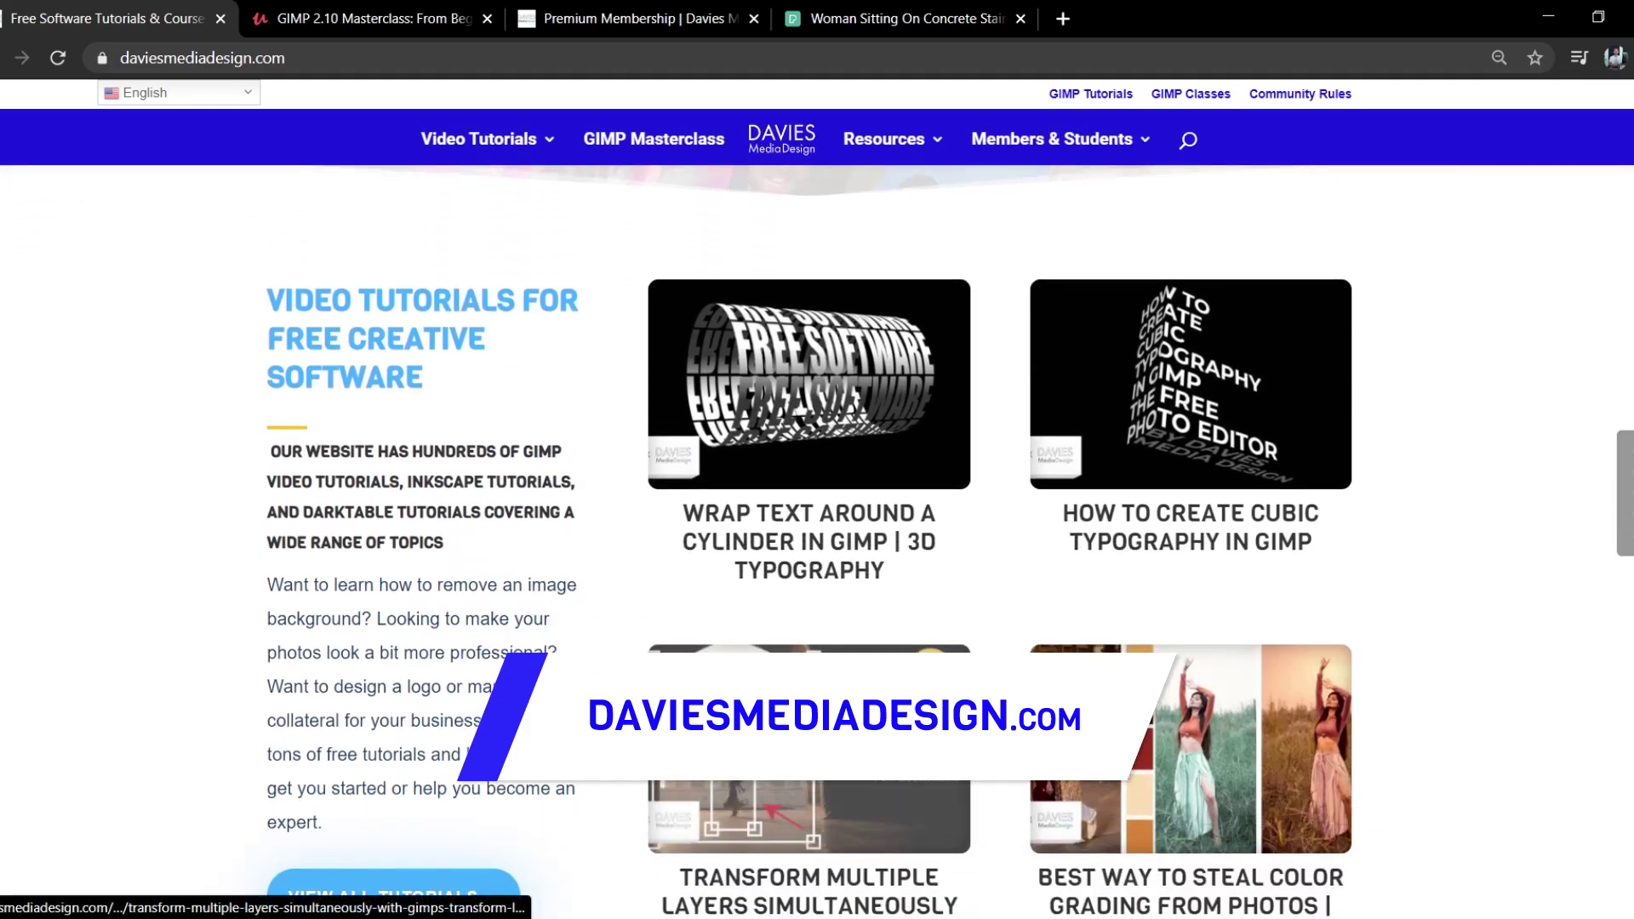
{"action": "scroll", "coordinate": [809, 748], "scroll_direction": "down", "scroll_amount": 5}
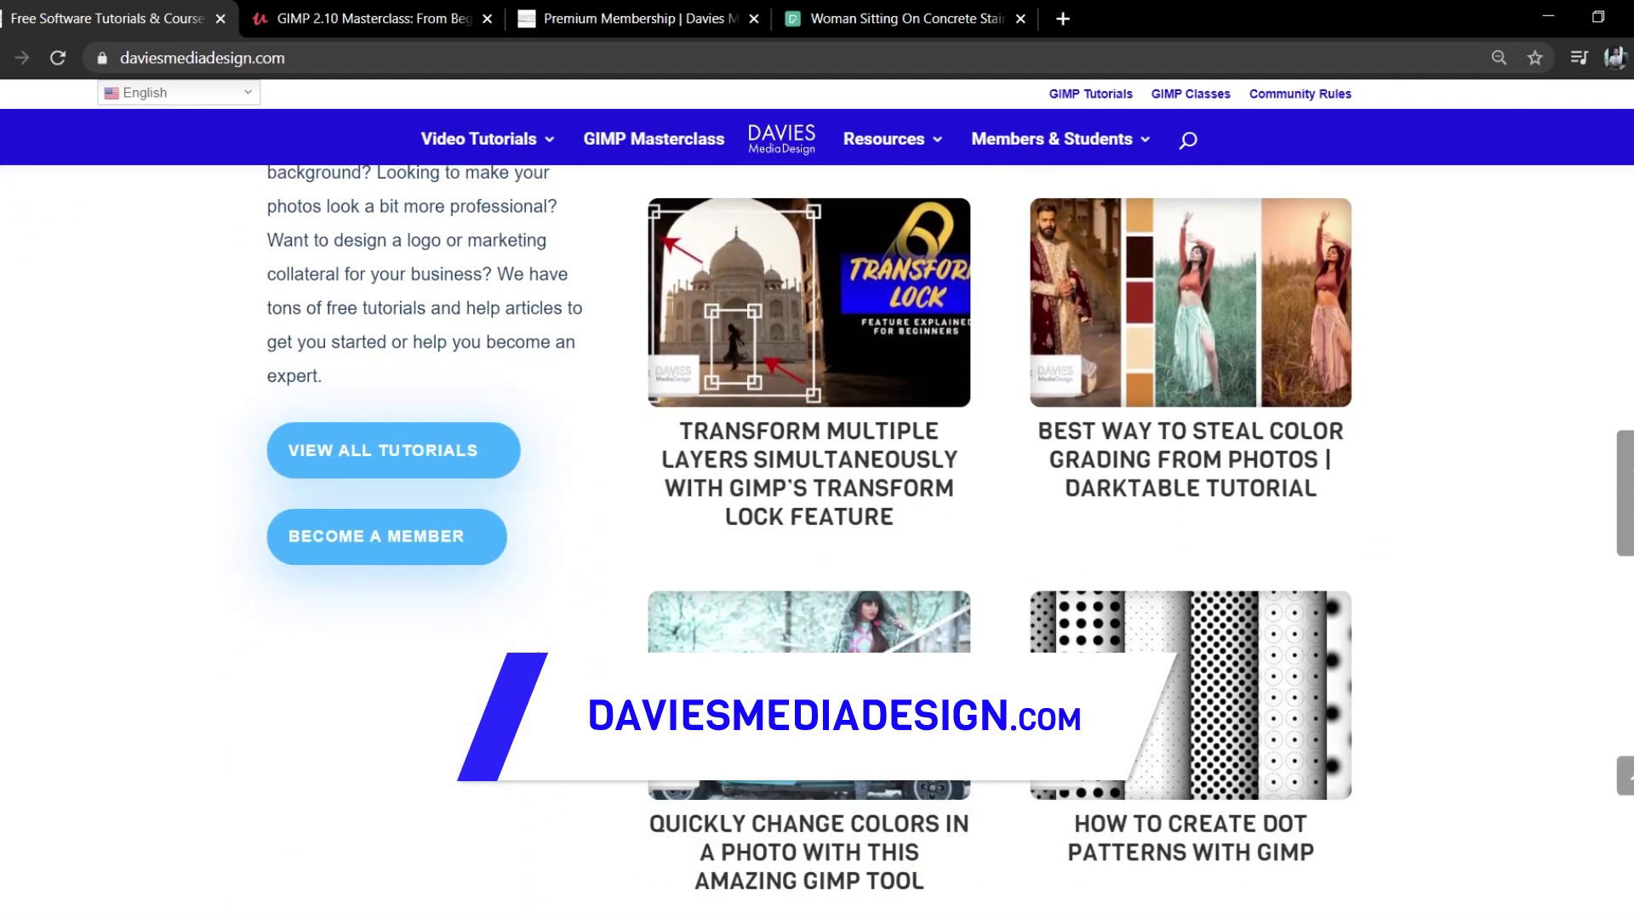
{"action": "scroll", "coordinate": [809, 749], "scroll_direction": "down", "scroll_amount": 6}
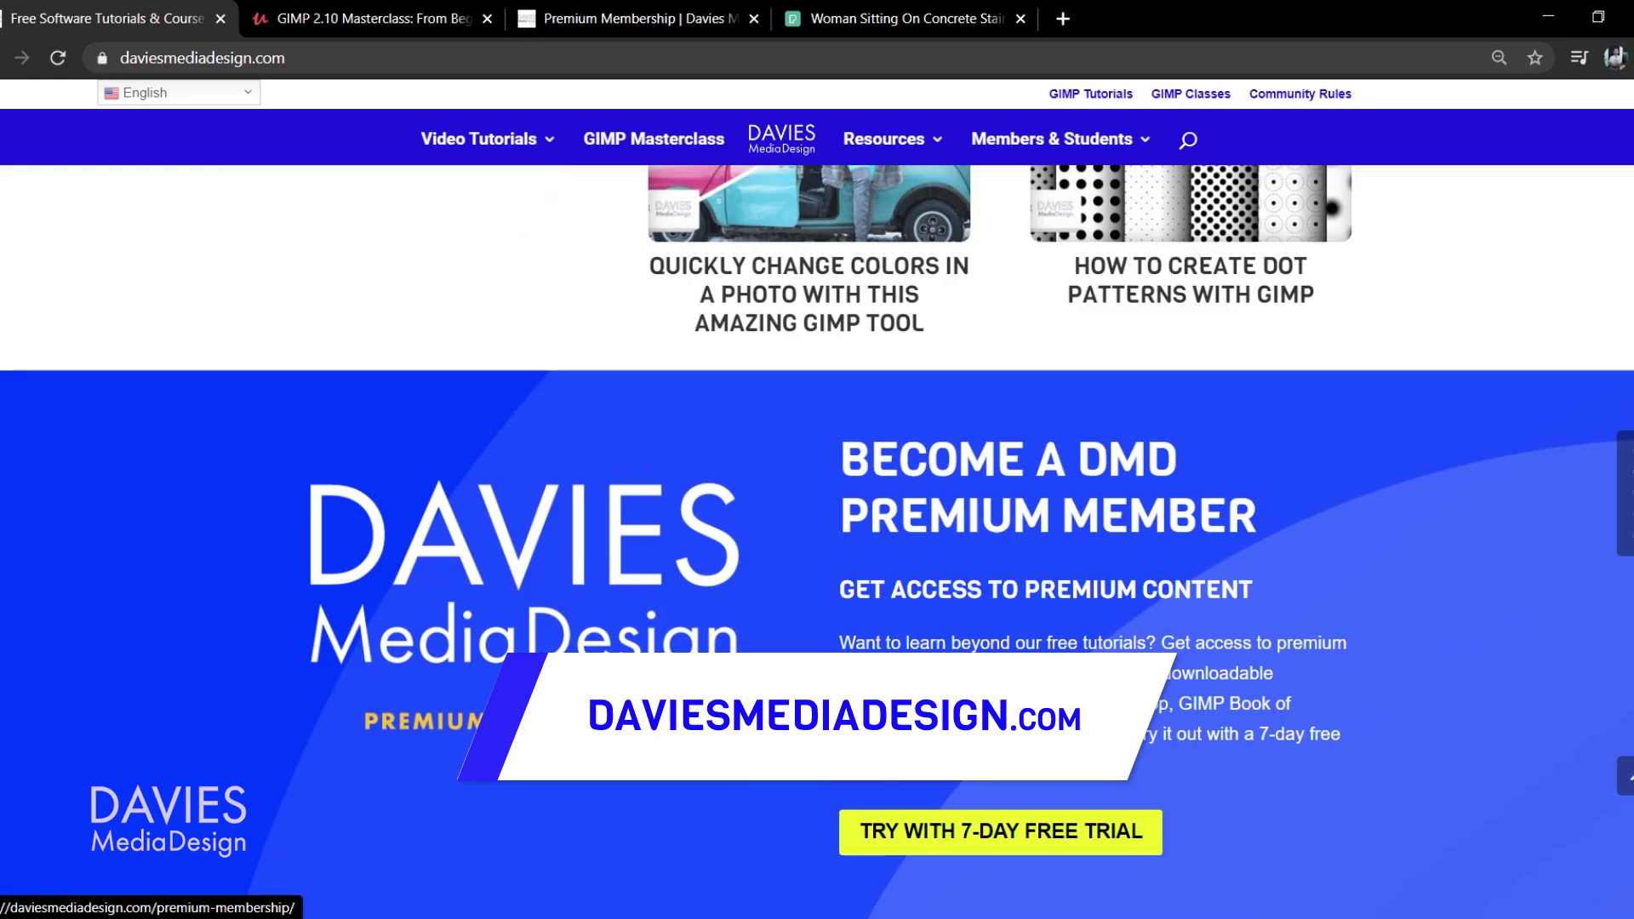
{"action": "scroll", "coordinate": [634, 649], "scroll_direction": "down", "scroll_amount": 8}
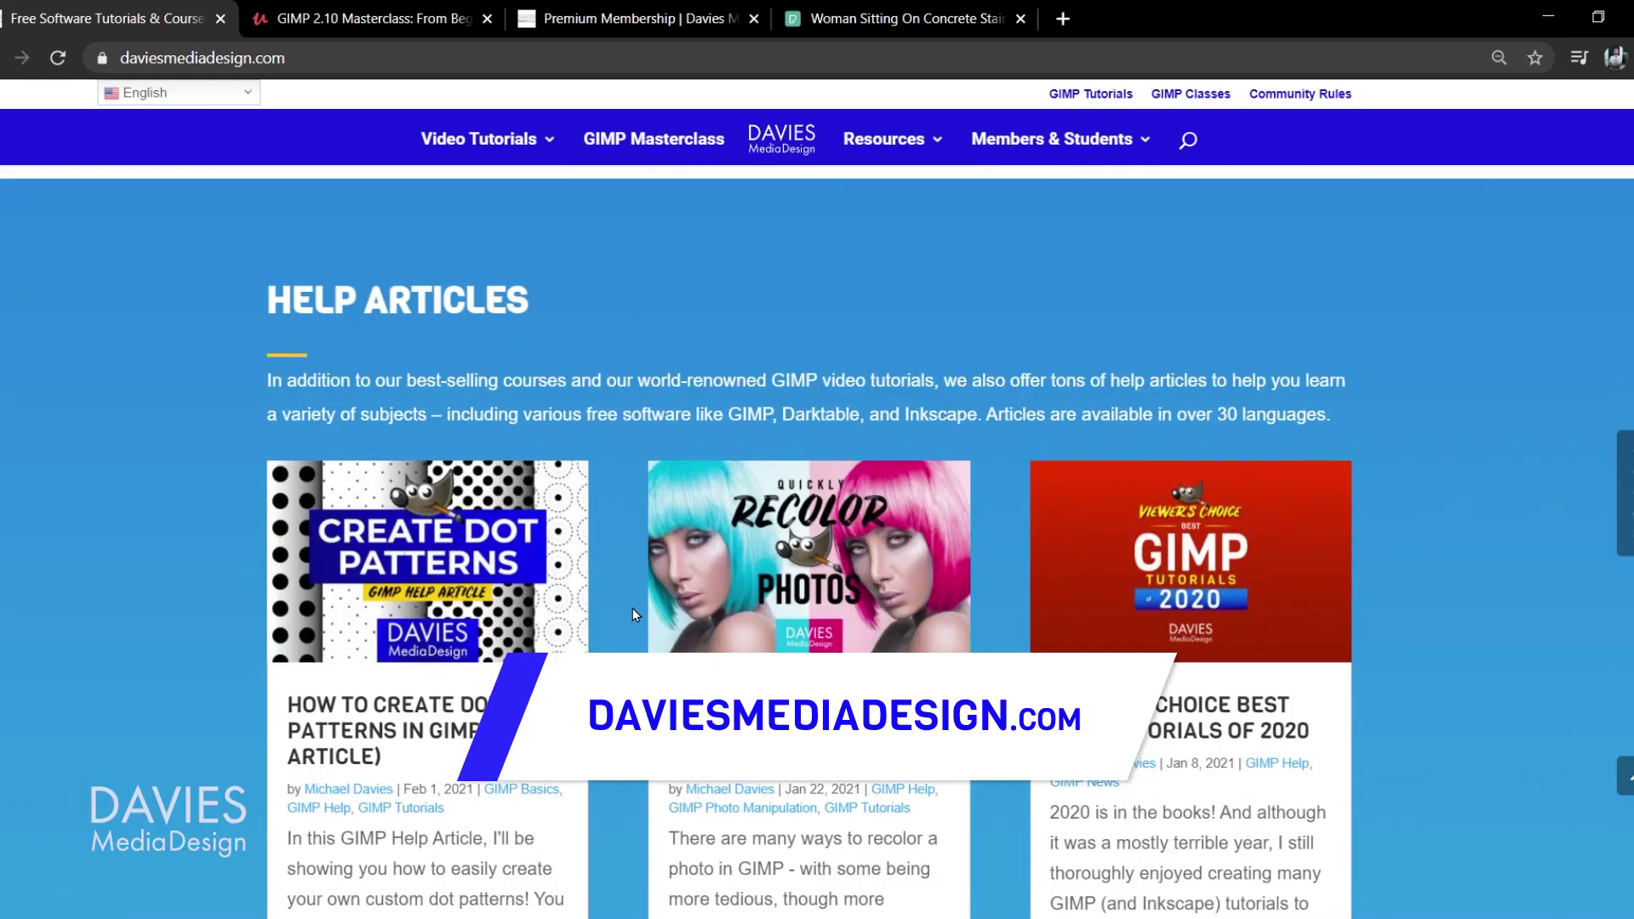
{"action": "scroll", "coordinate": [632, 607], "scroll_direction": "down", "scroll_amount": 15}
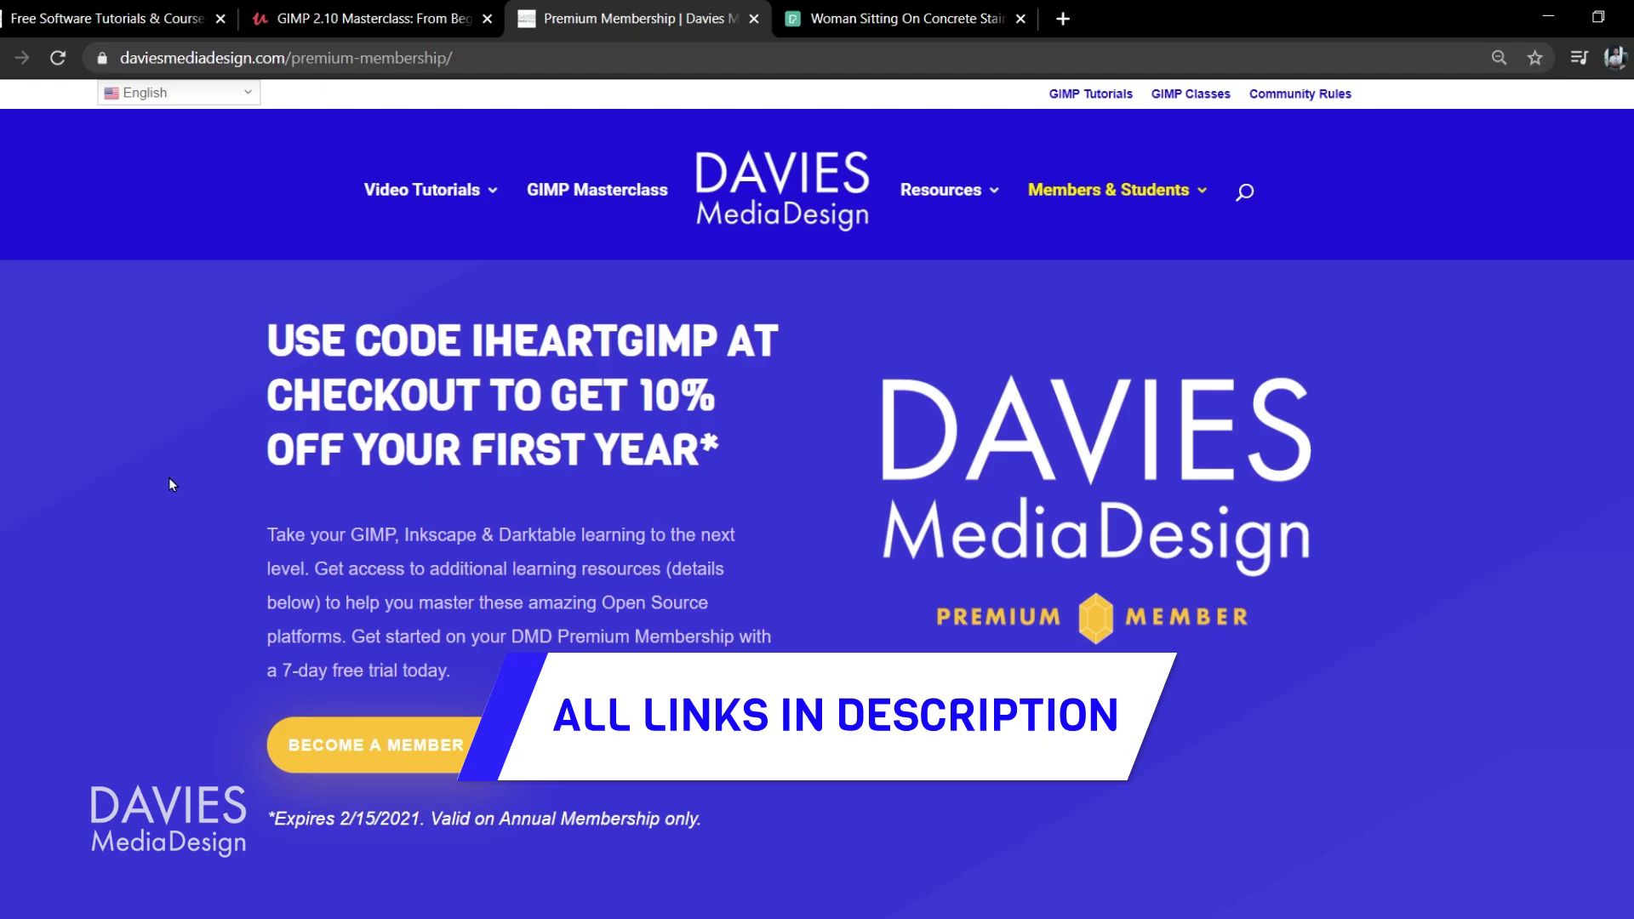
Step: Show the Choose a size download options for the Pexels photo of the woman on the stairs
{"action": "key", "text": "ctrl+Tab"}
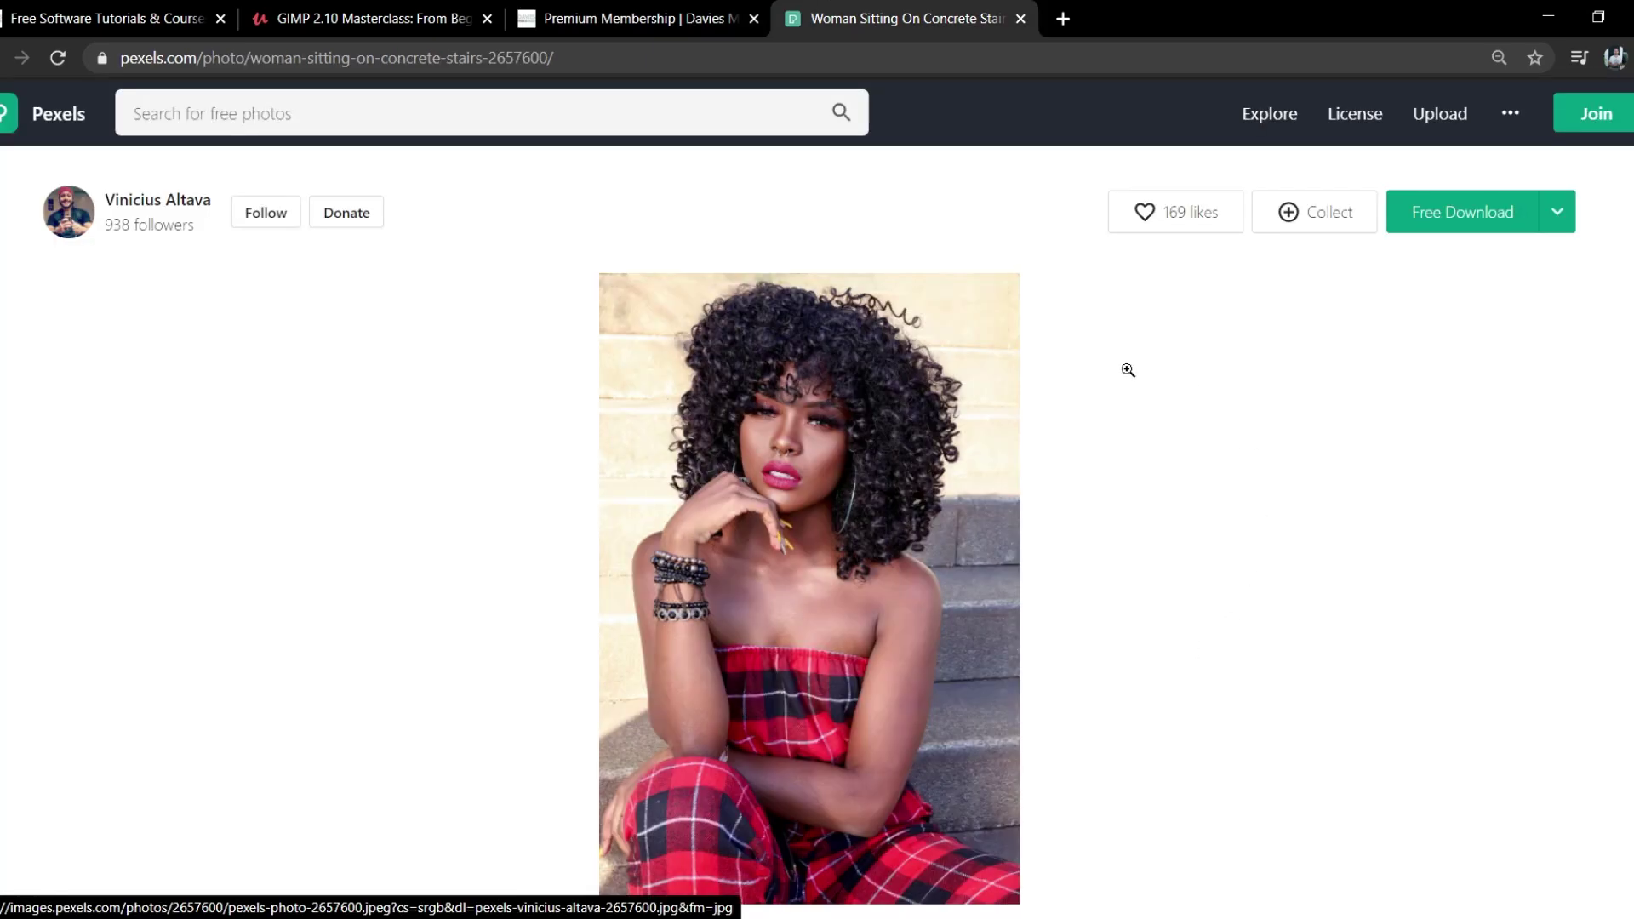
{"action": "left_click", "coordinate": [1556, 214]}
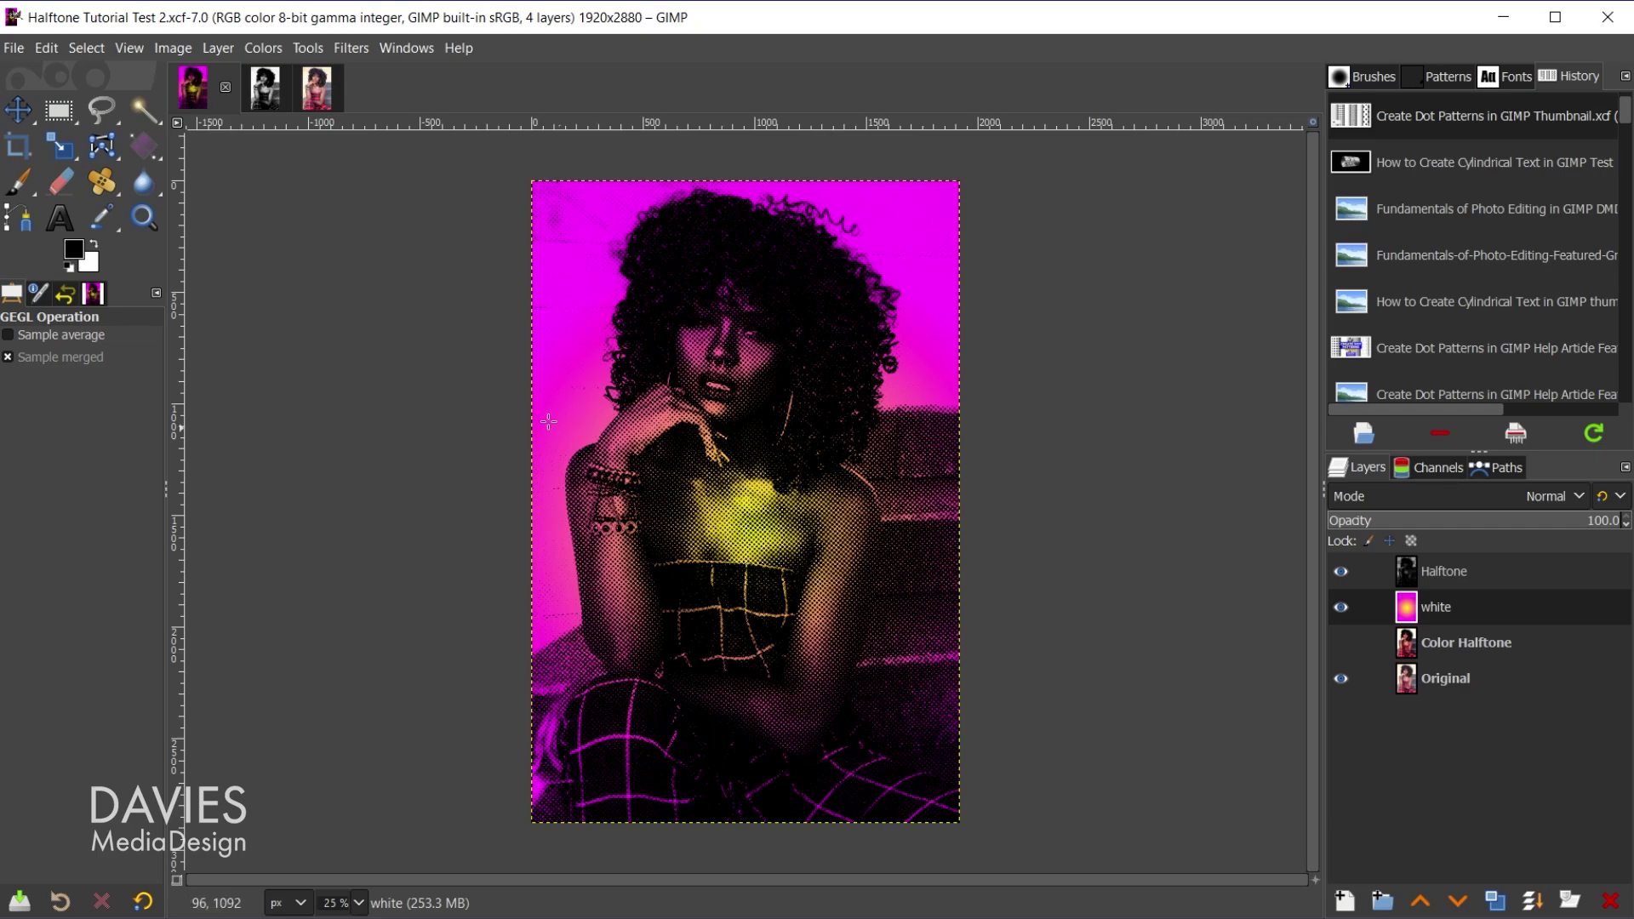
Step: View the Halftone Test Composition, then switch to the colour photo pexels-vinicius-altava-2657600.jpg
{"action": "left_click", "coordinate": [265, 87]}
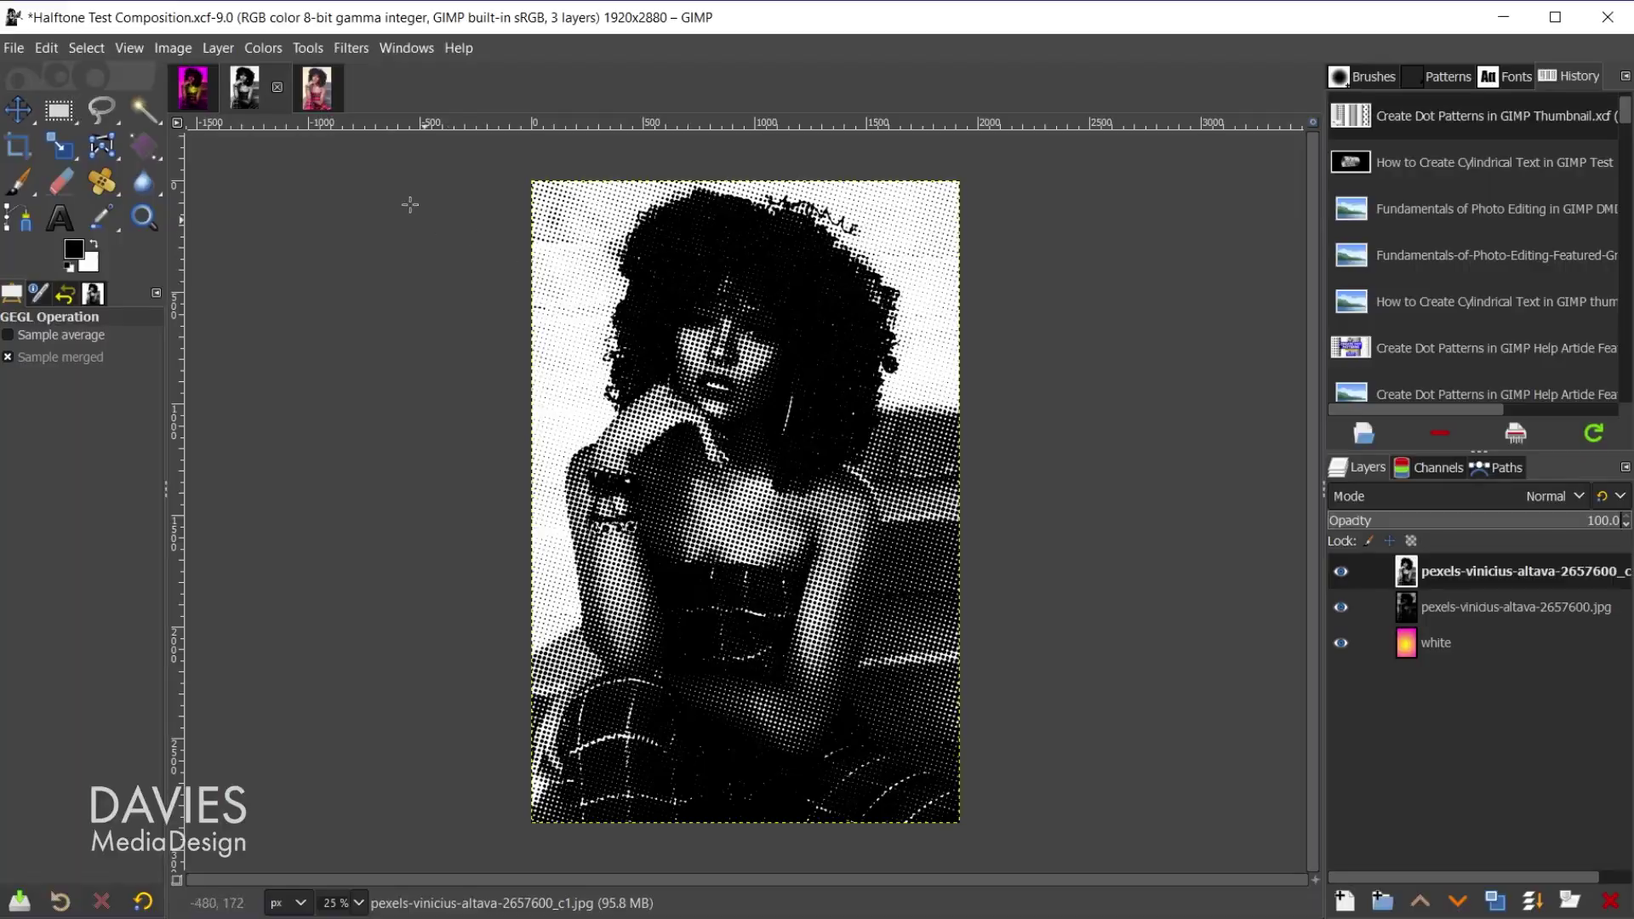
{"action": "left_click", "coordinate": [316, 89]}
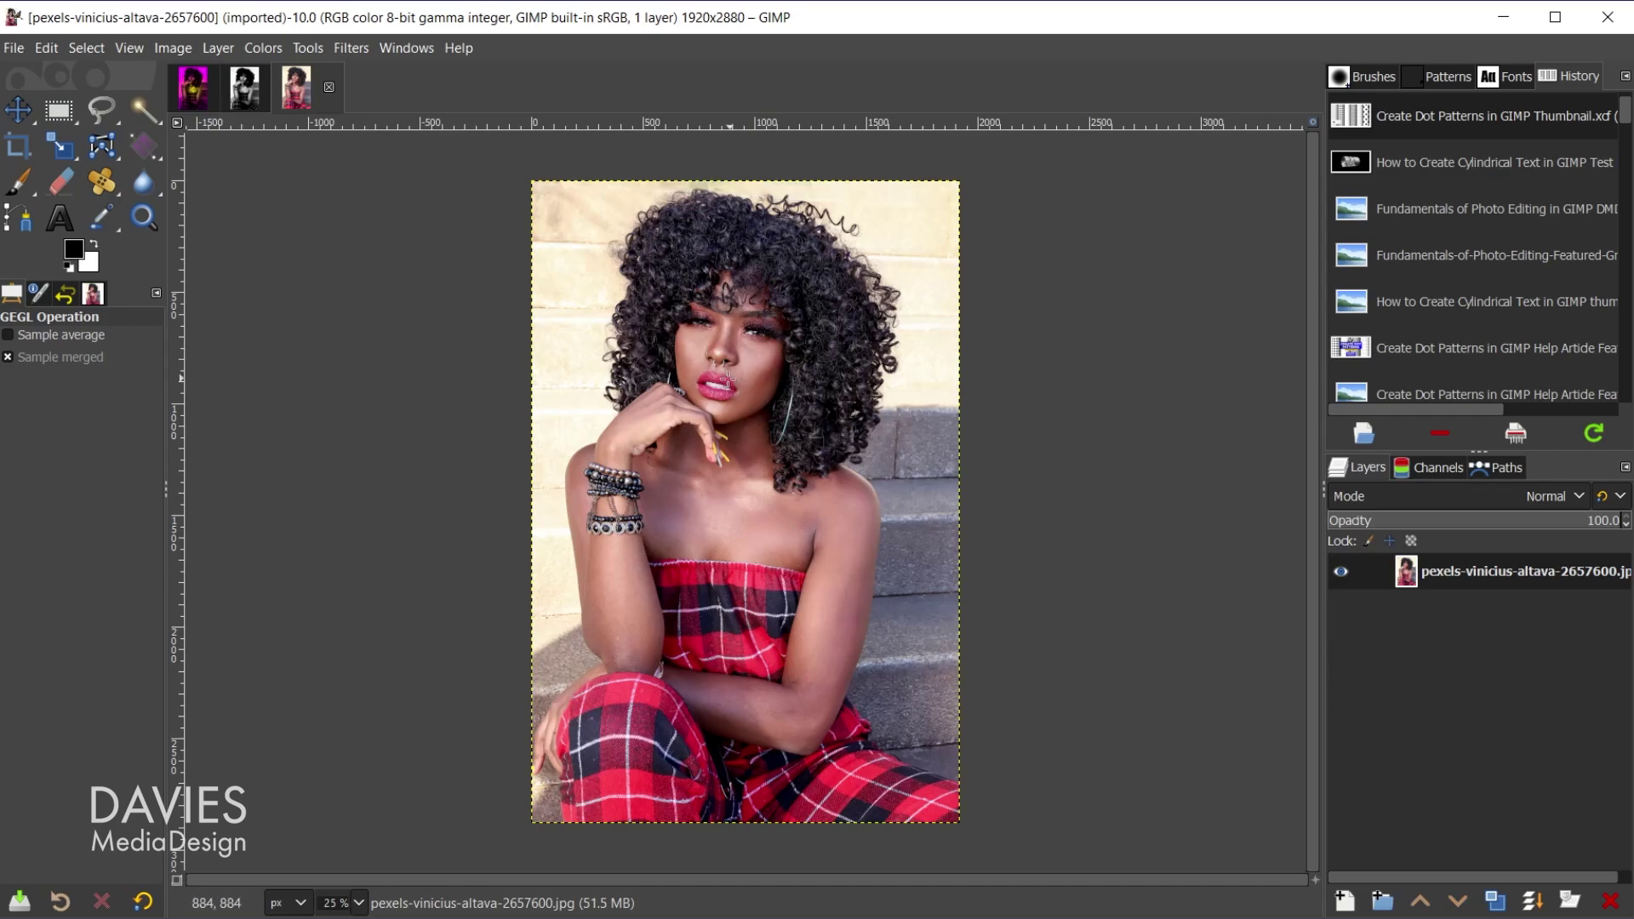
Step: Duplicate the photo layer so the image holds the original and a copy
{"action": "left_click", "coordinate": [16, 50]}
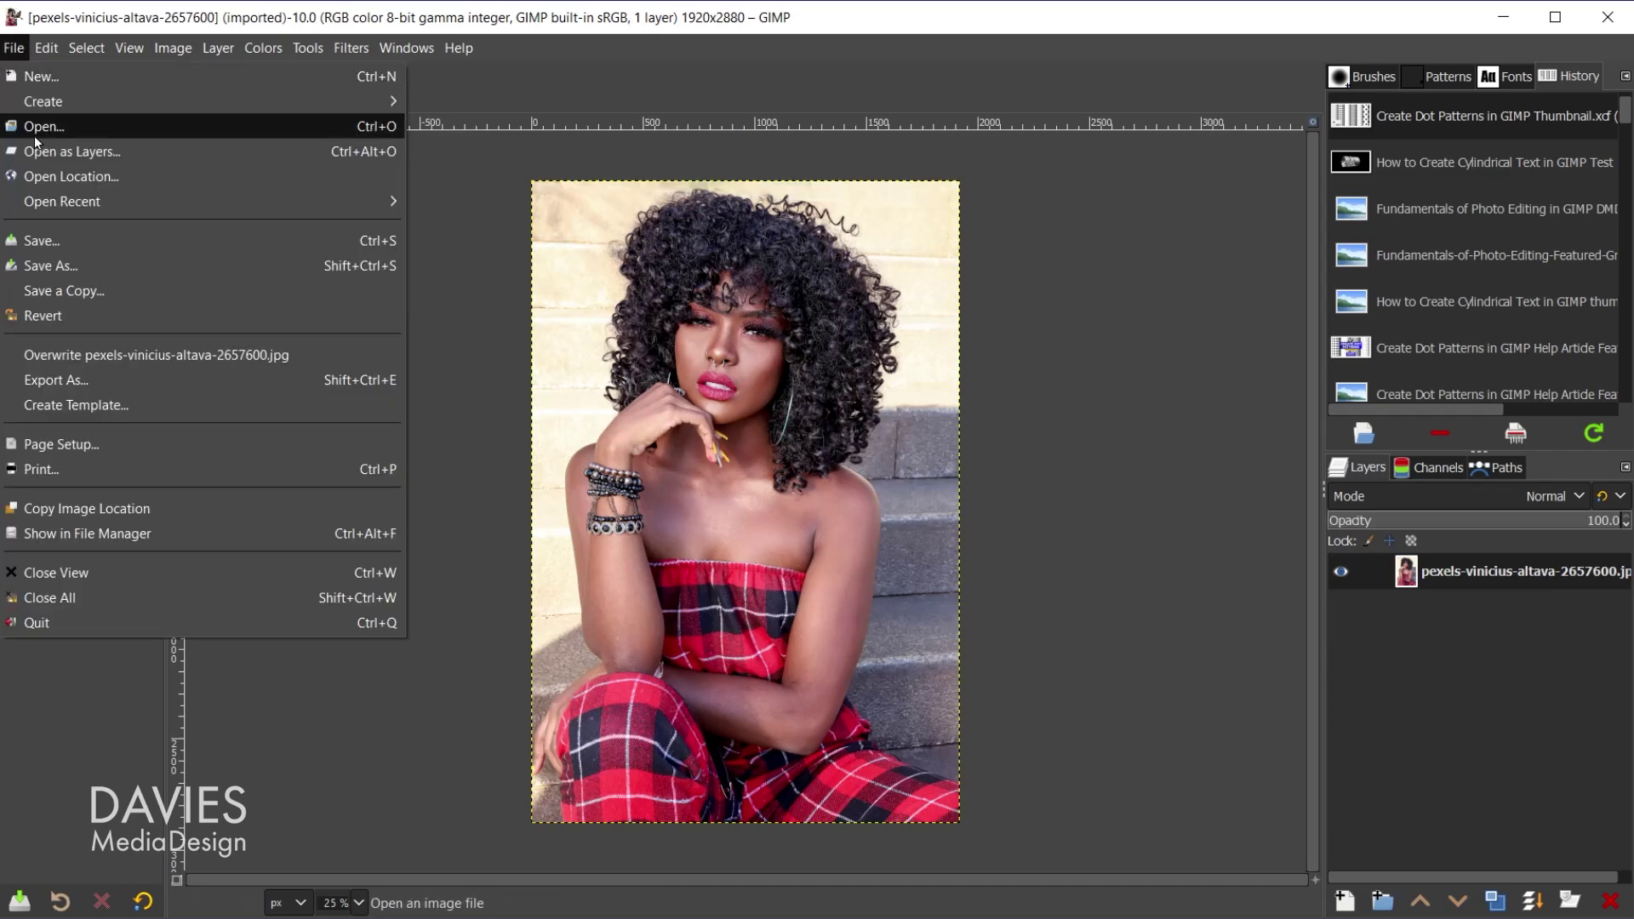
{"action": "left_click", "coordinate": [407, 48]}
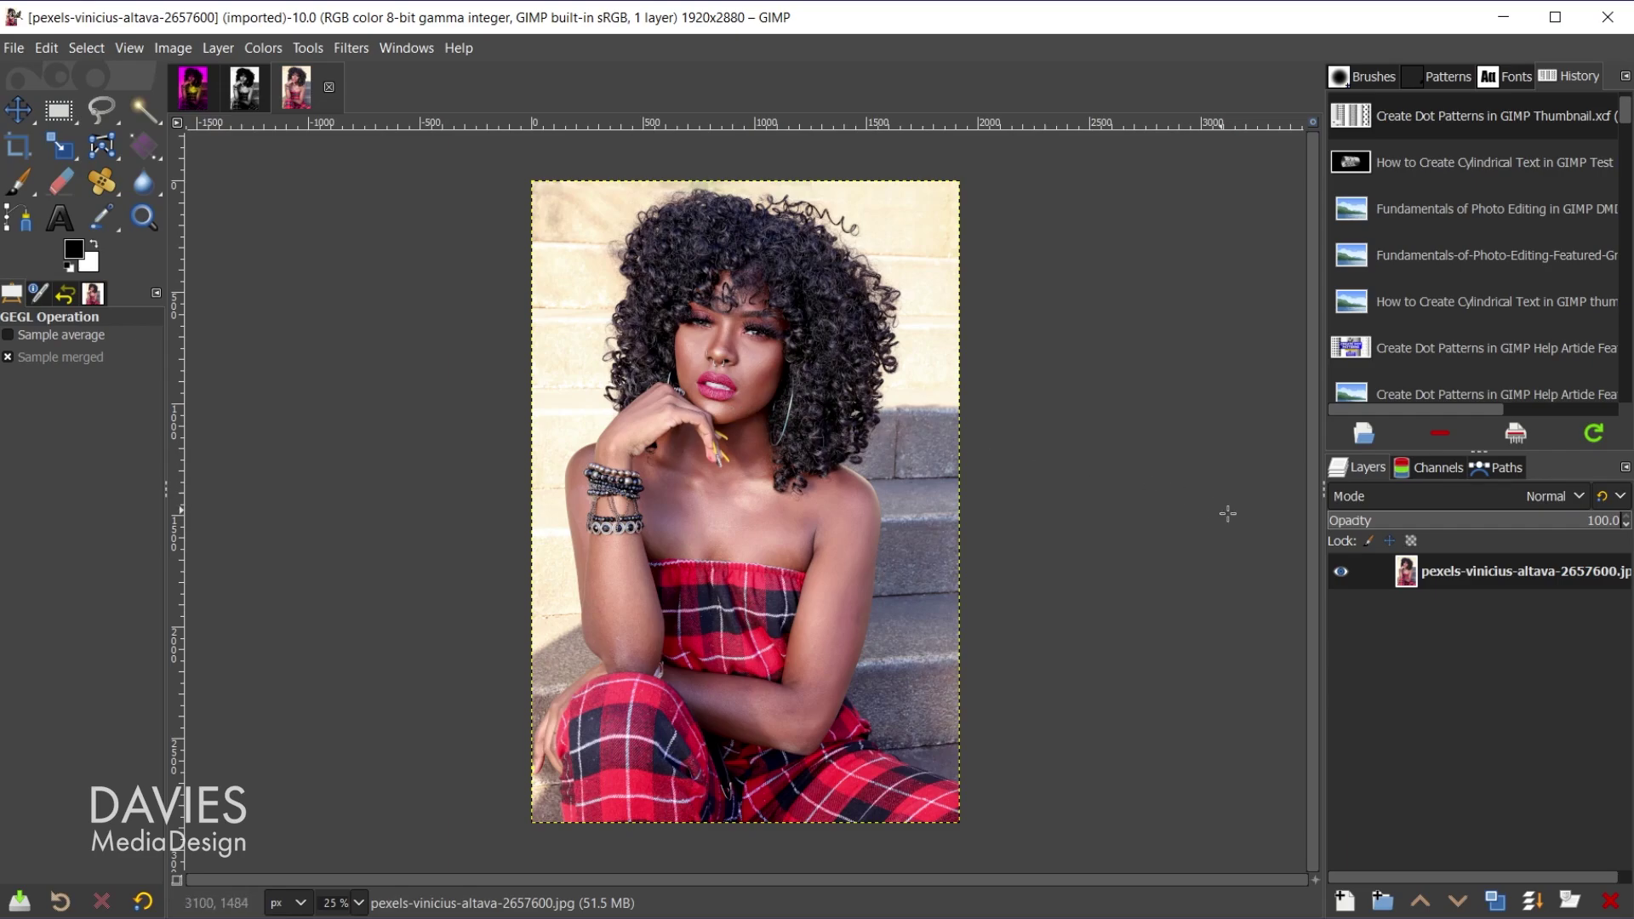
{"action": "left_click", "coordinate": [1491, 900]}
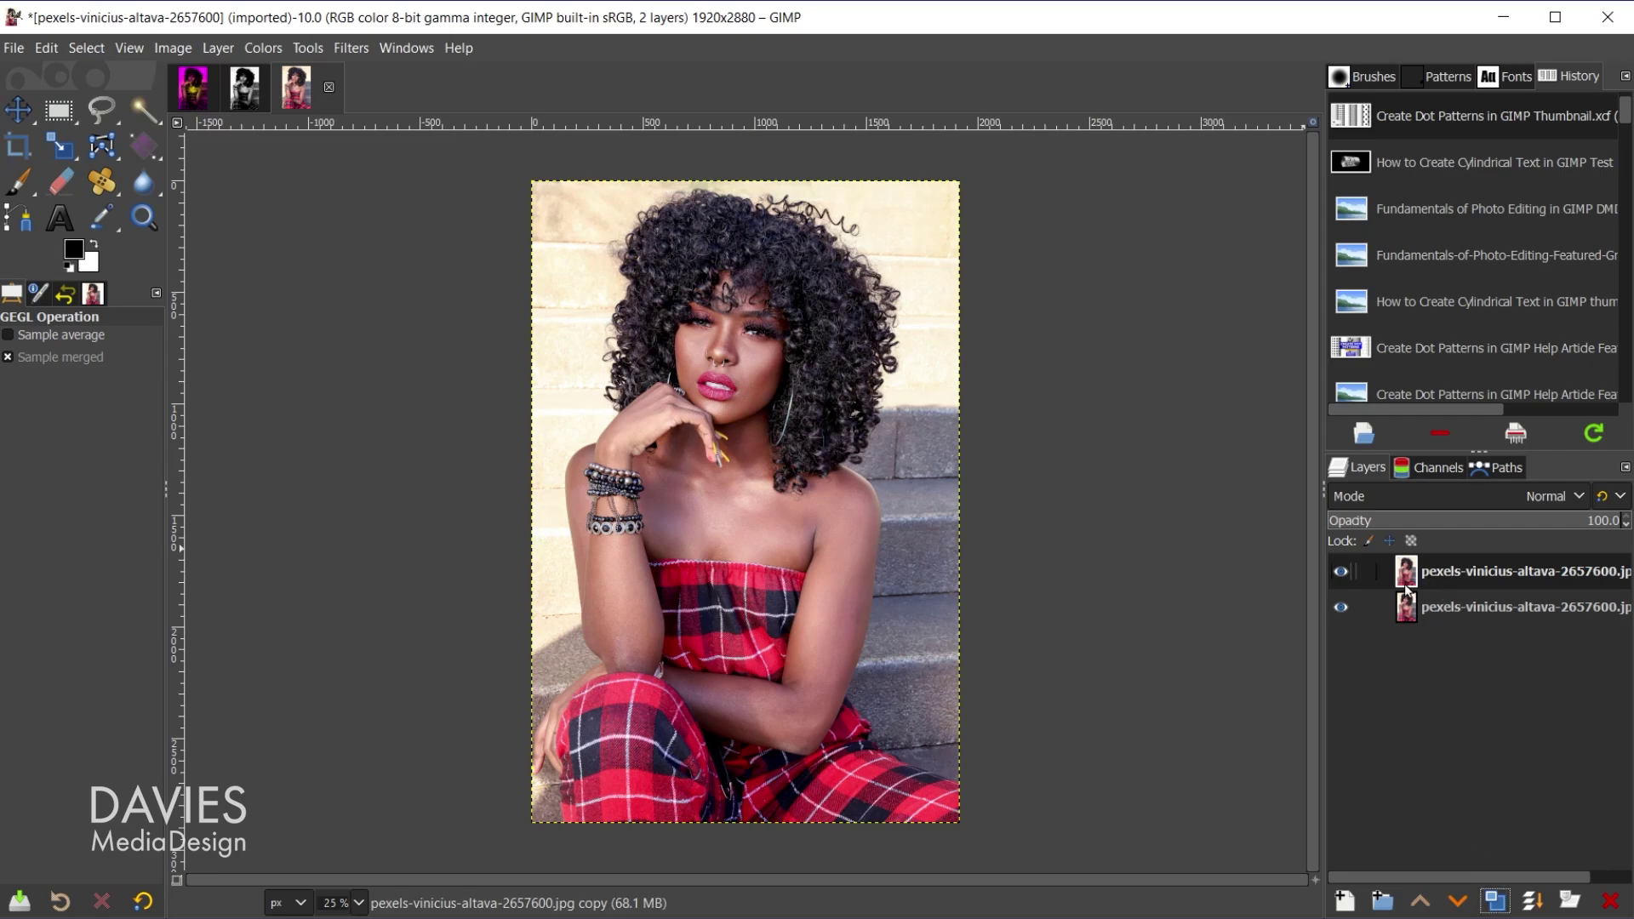
{"action": "left_click", "coordinate": [361, 49]}
Step: Preview a Newsprint halftone with Black on White colour model and Circle pattern at 100% zoom
{"action": "mouse_move", "coordinate": [401, 242]}
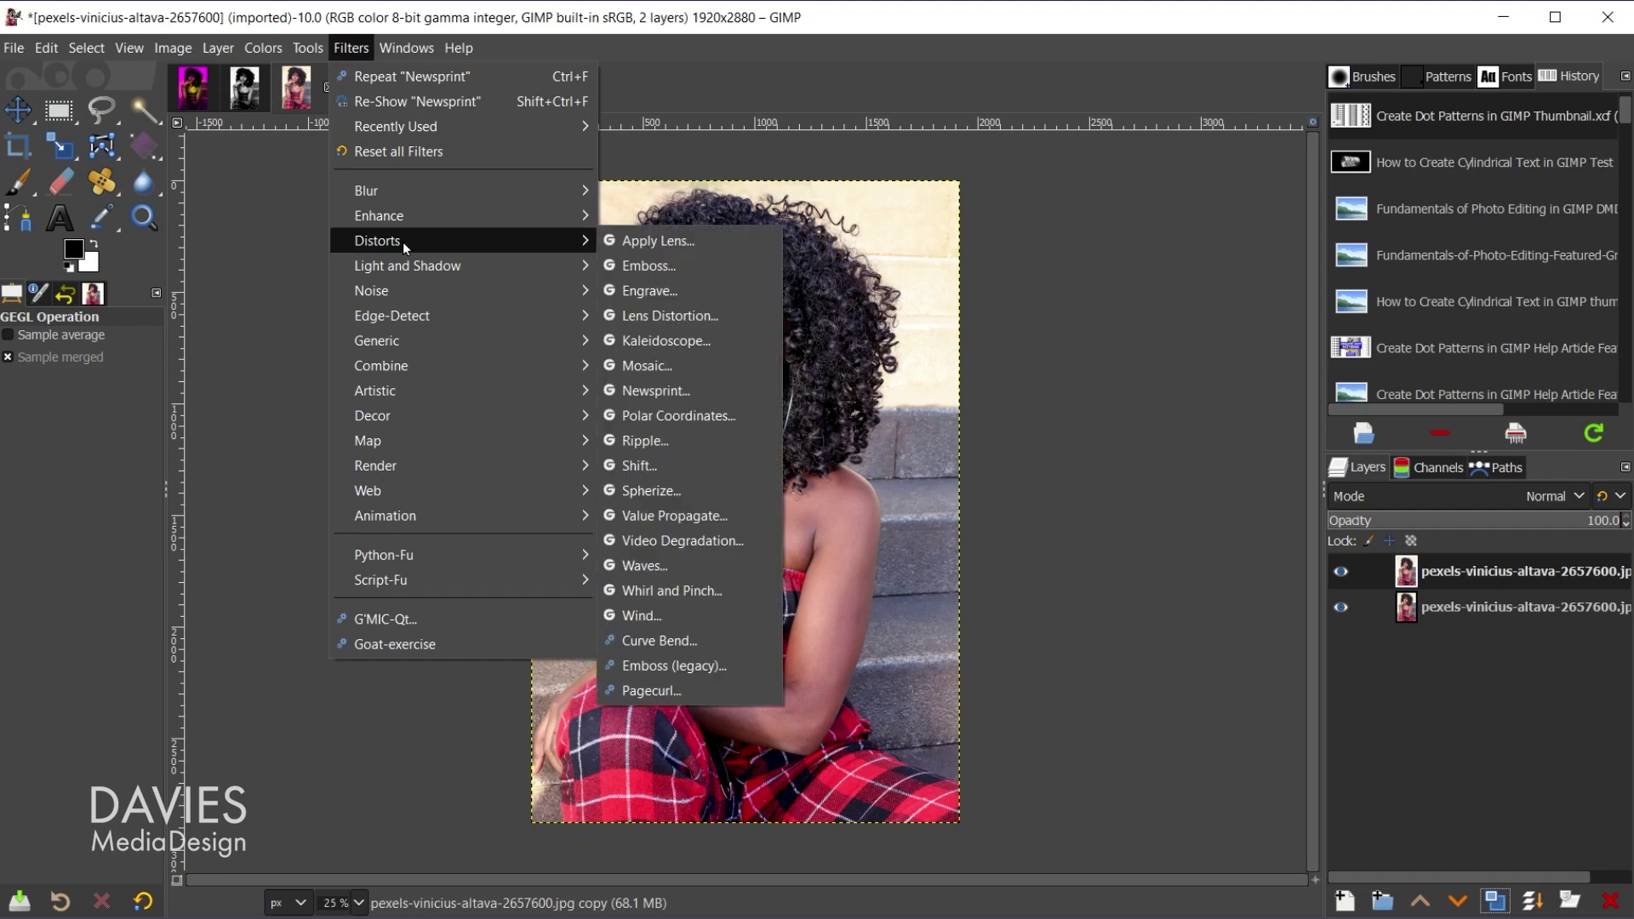
{"action": "left_click", "coordinate": [681, 391]}
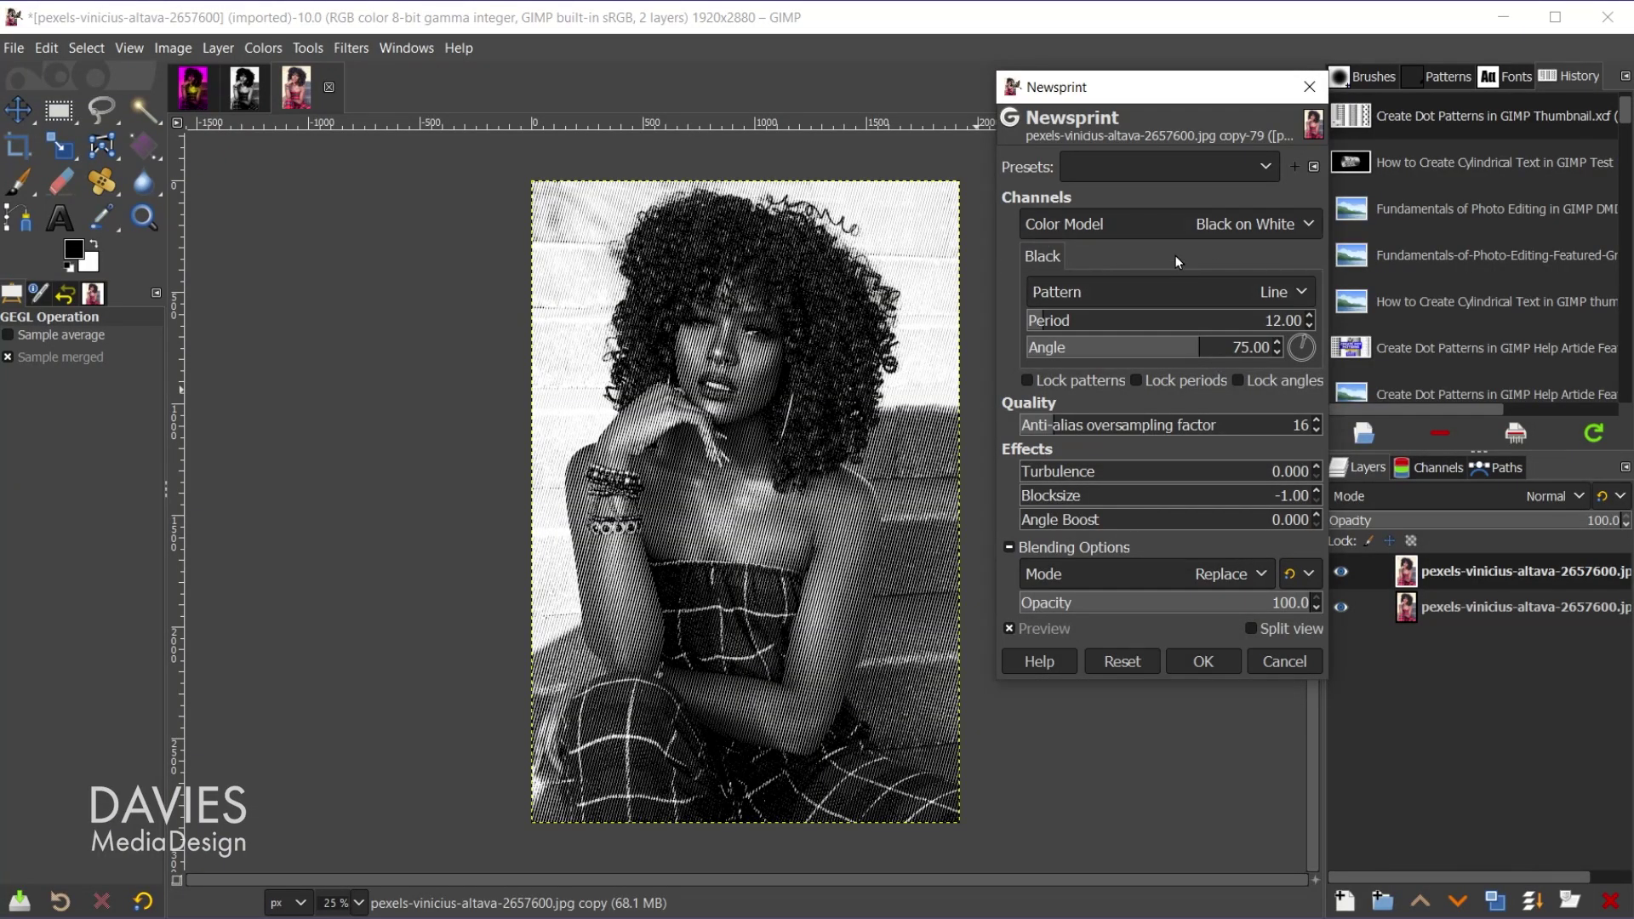
{"action": "left_click", "coordinate": [1083, 228]}
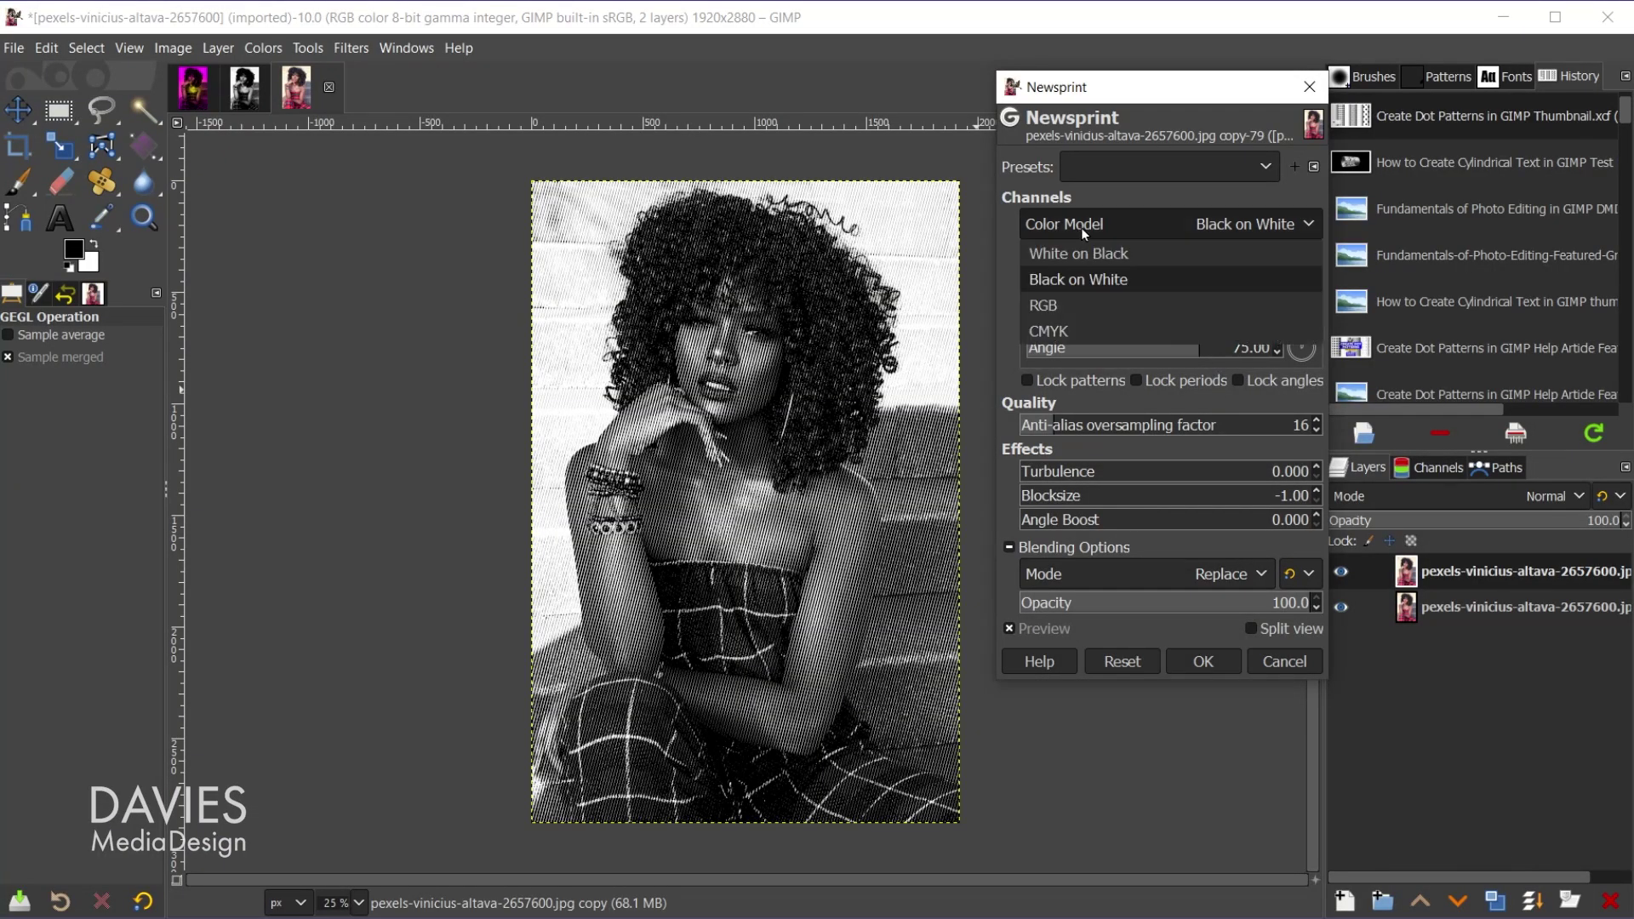
{"action": "left_click", "coordinate": [1137, 259]}
{"action": "left_click", "coordinate": [1156, 226]}
{"action": "left_click", "coordinate": [1156, 277]}
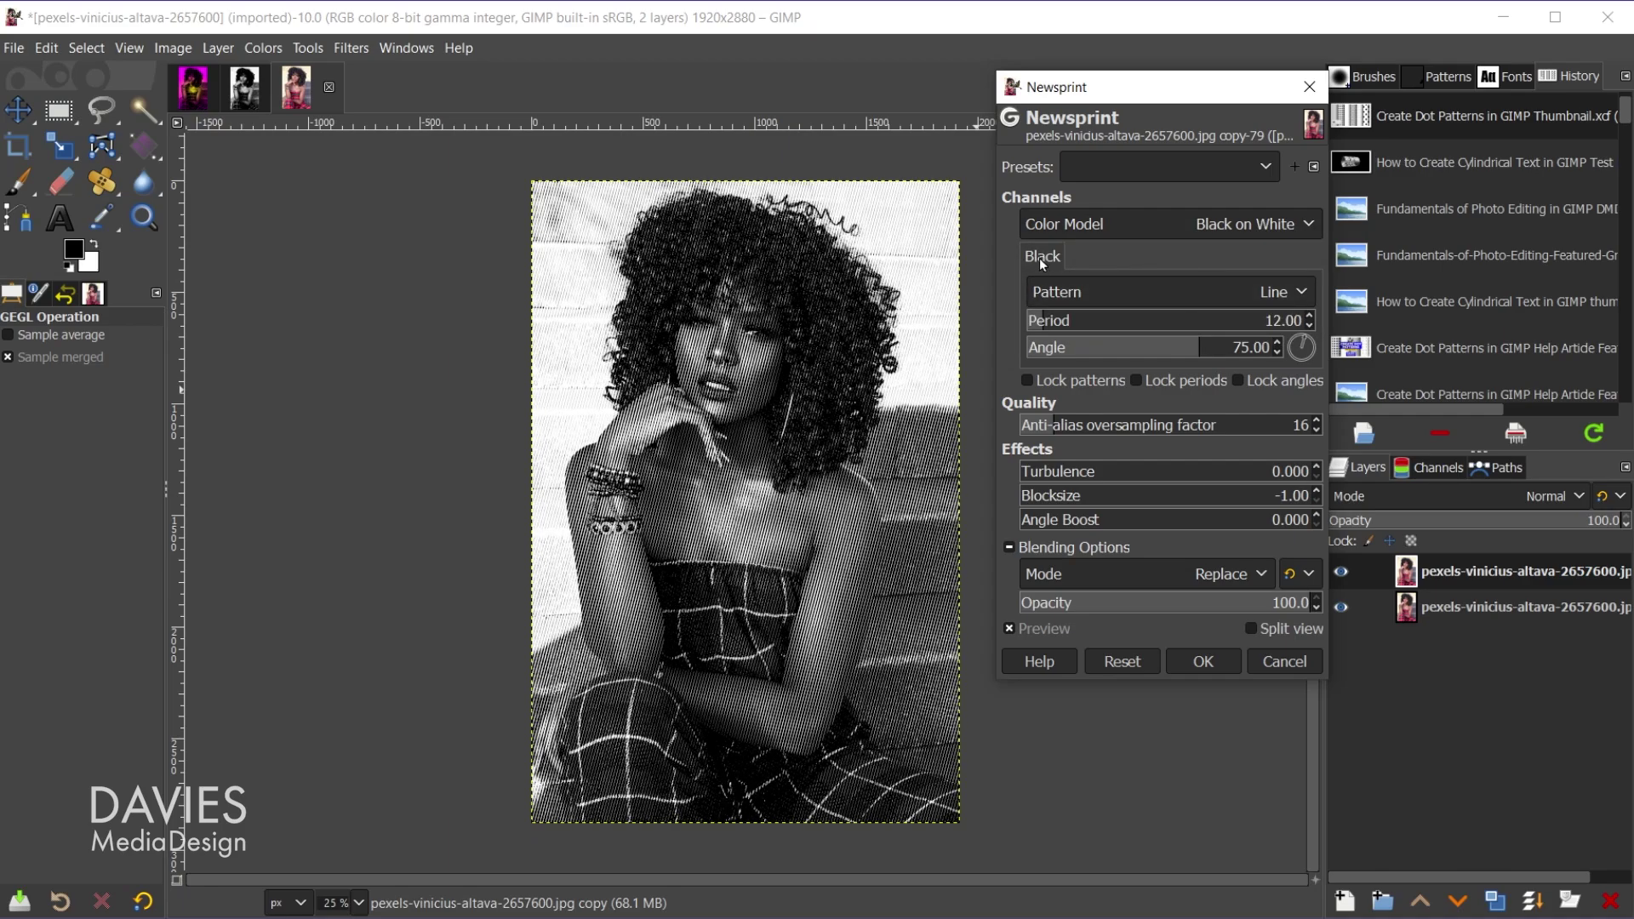
{"action": "left_click", "coordinate": [1182, 294]}
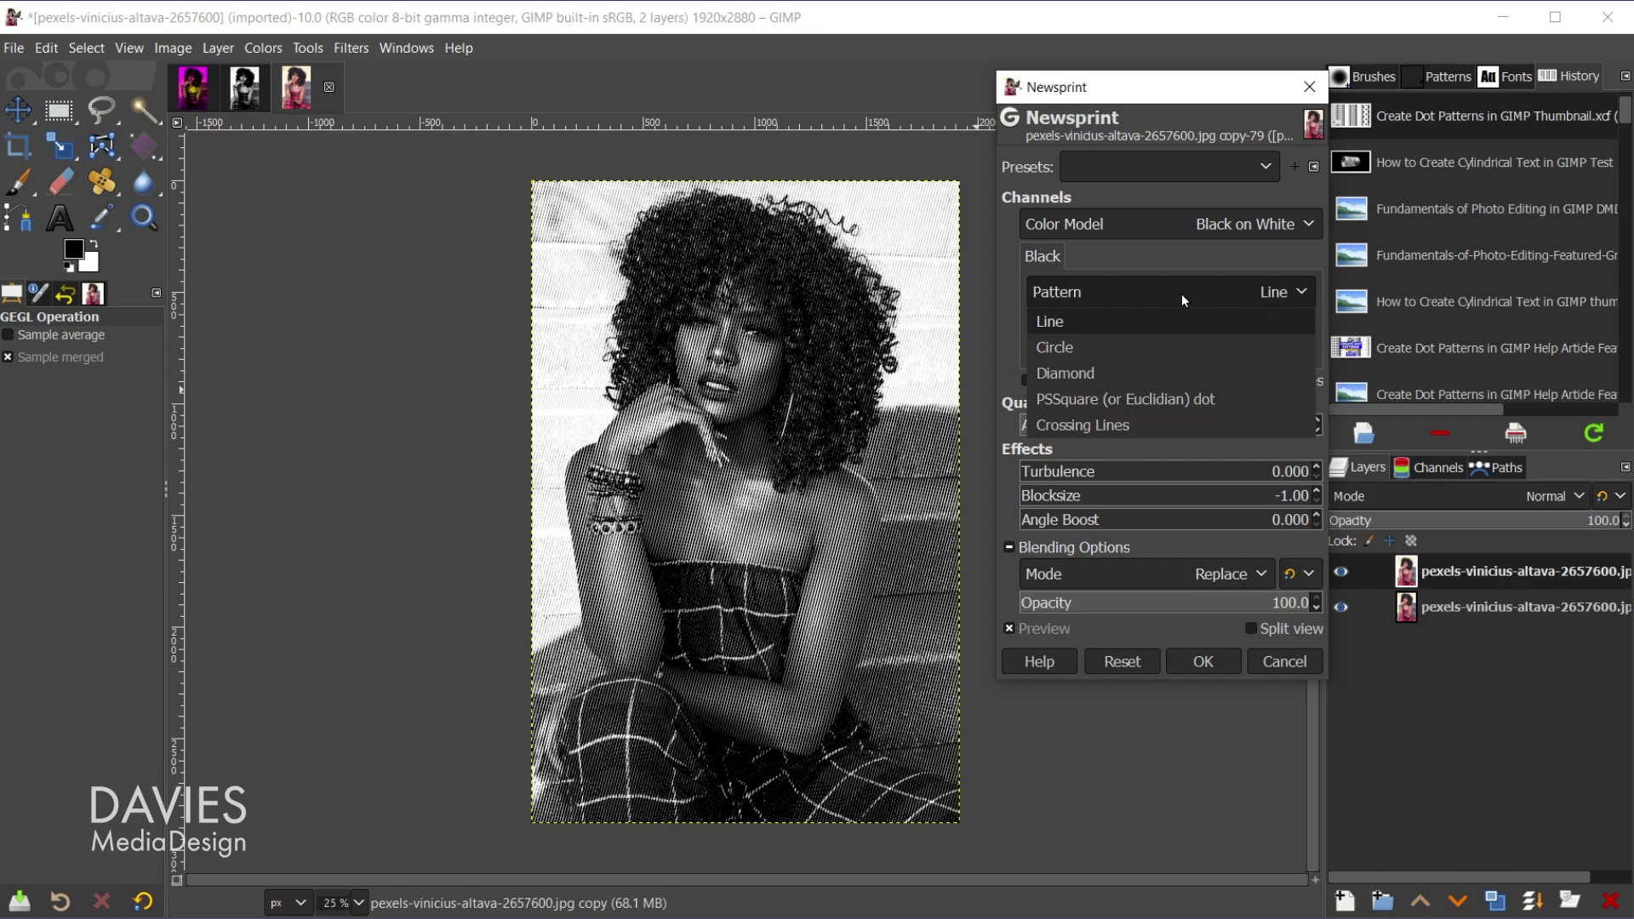
{"action": "left_click", "coordinate": [1142, 349]}
{"action": "key", "text": "1"}
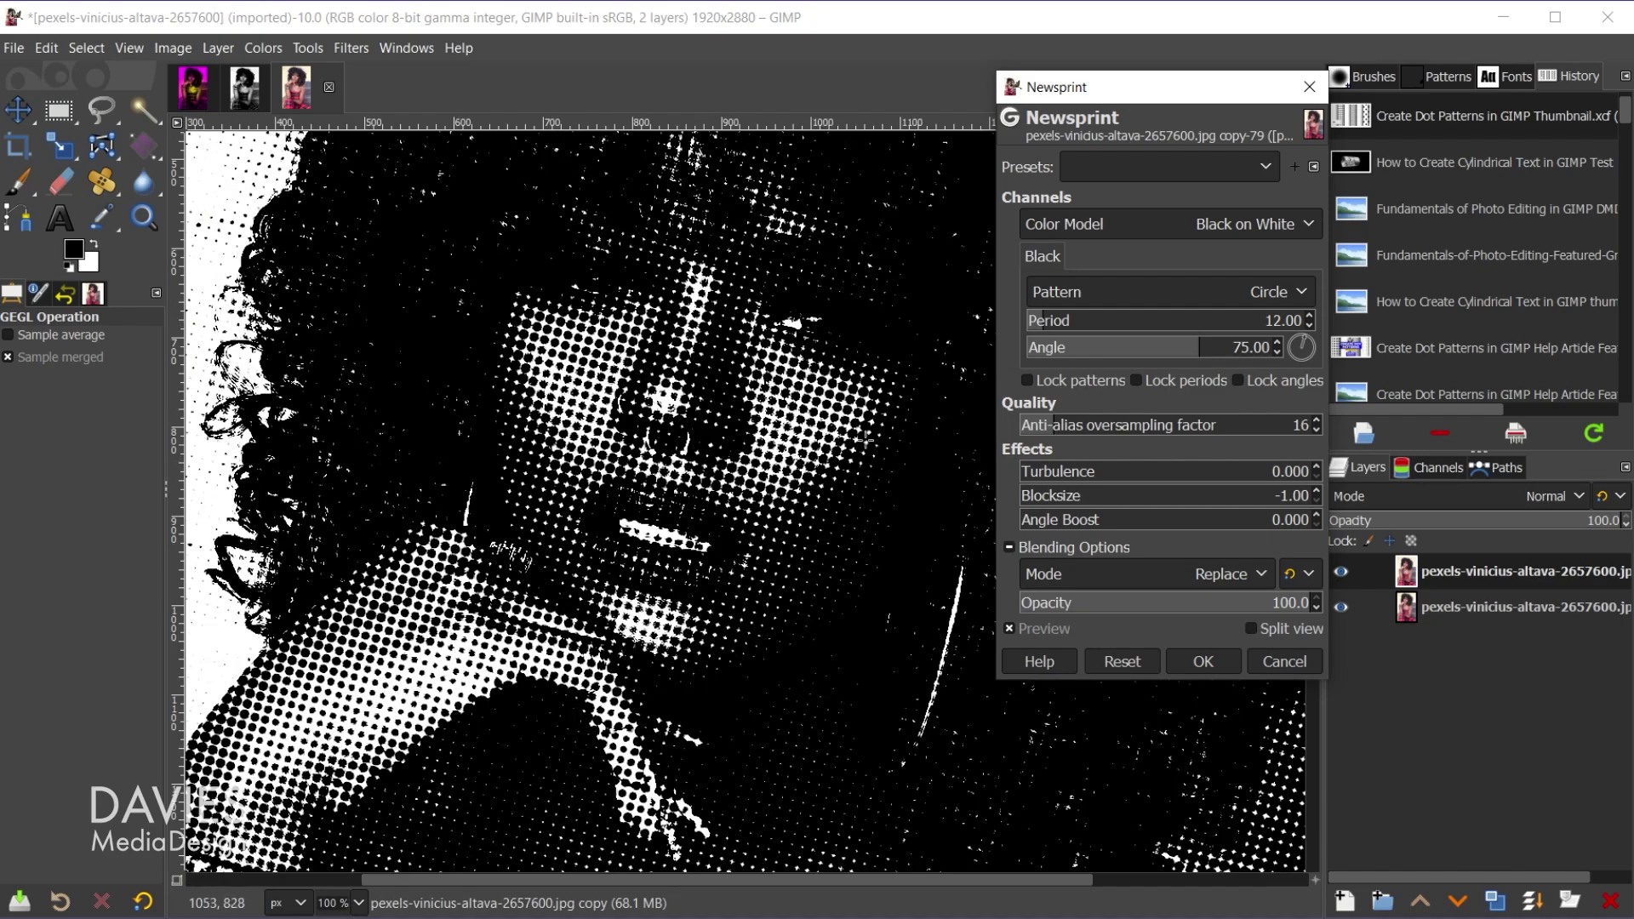
Step: At 50% zoom, set the Newsprint period to 12.90 and the angle to 53.87
{"action": "key", "text": "shift+2"}
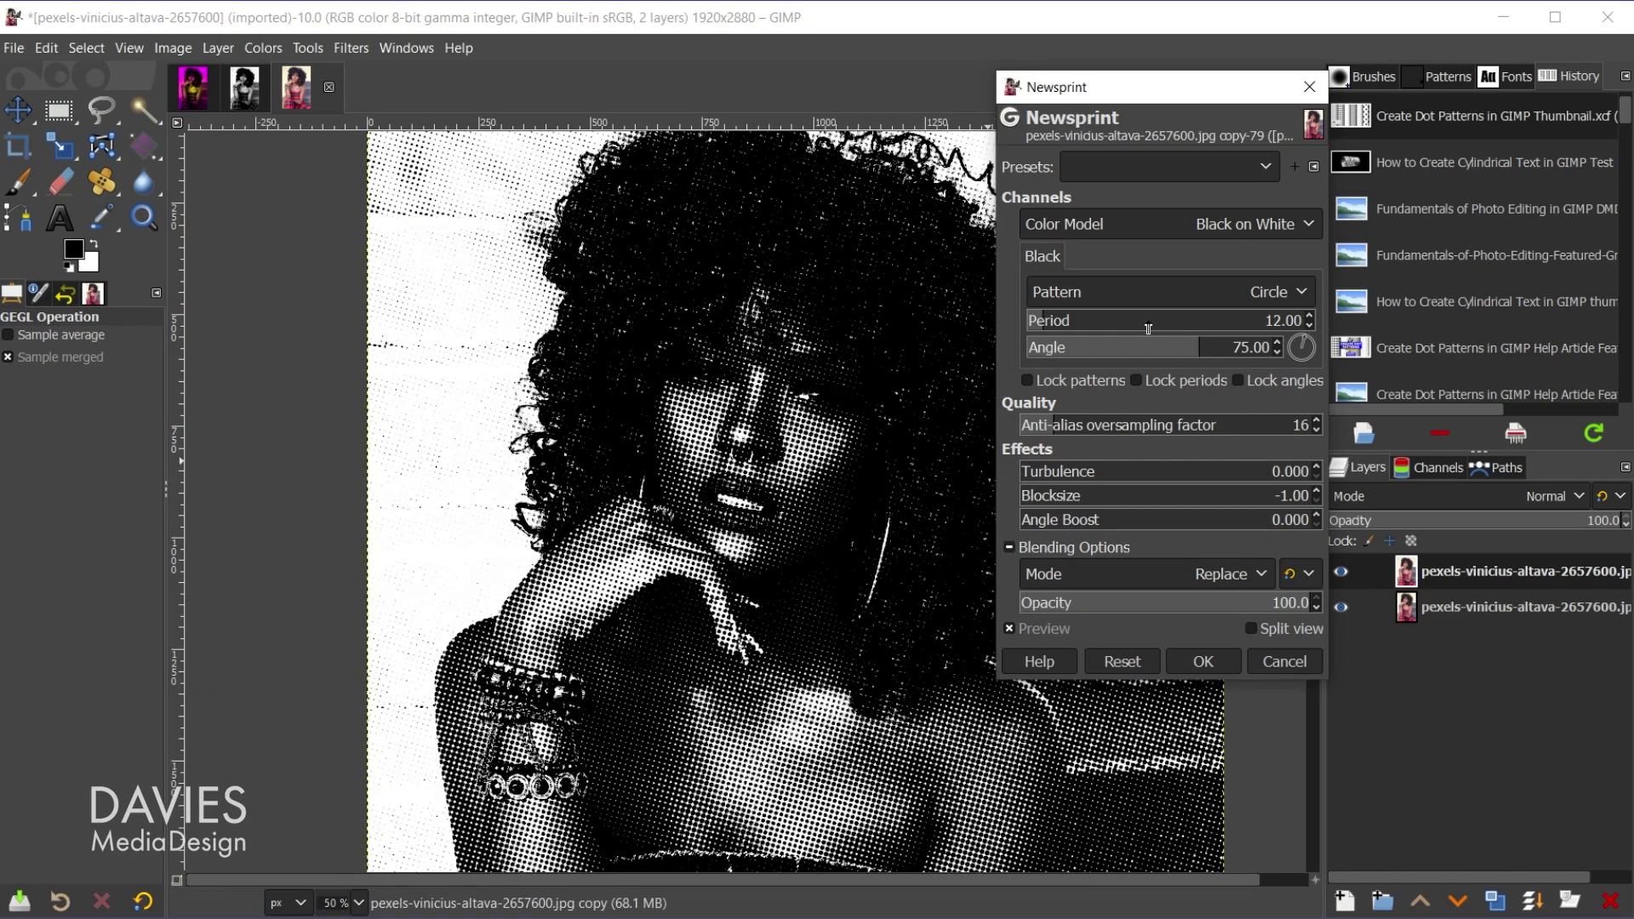
{"action": "left_click_drag", "start_coordinate": [1058, 322], "coordinate": [1062, 321]}
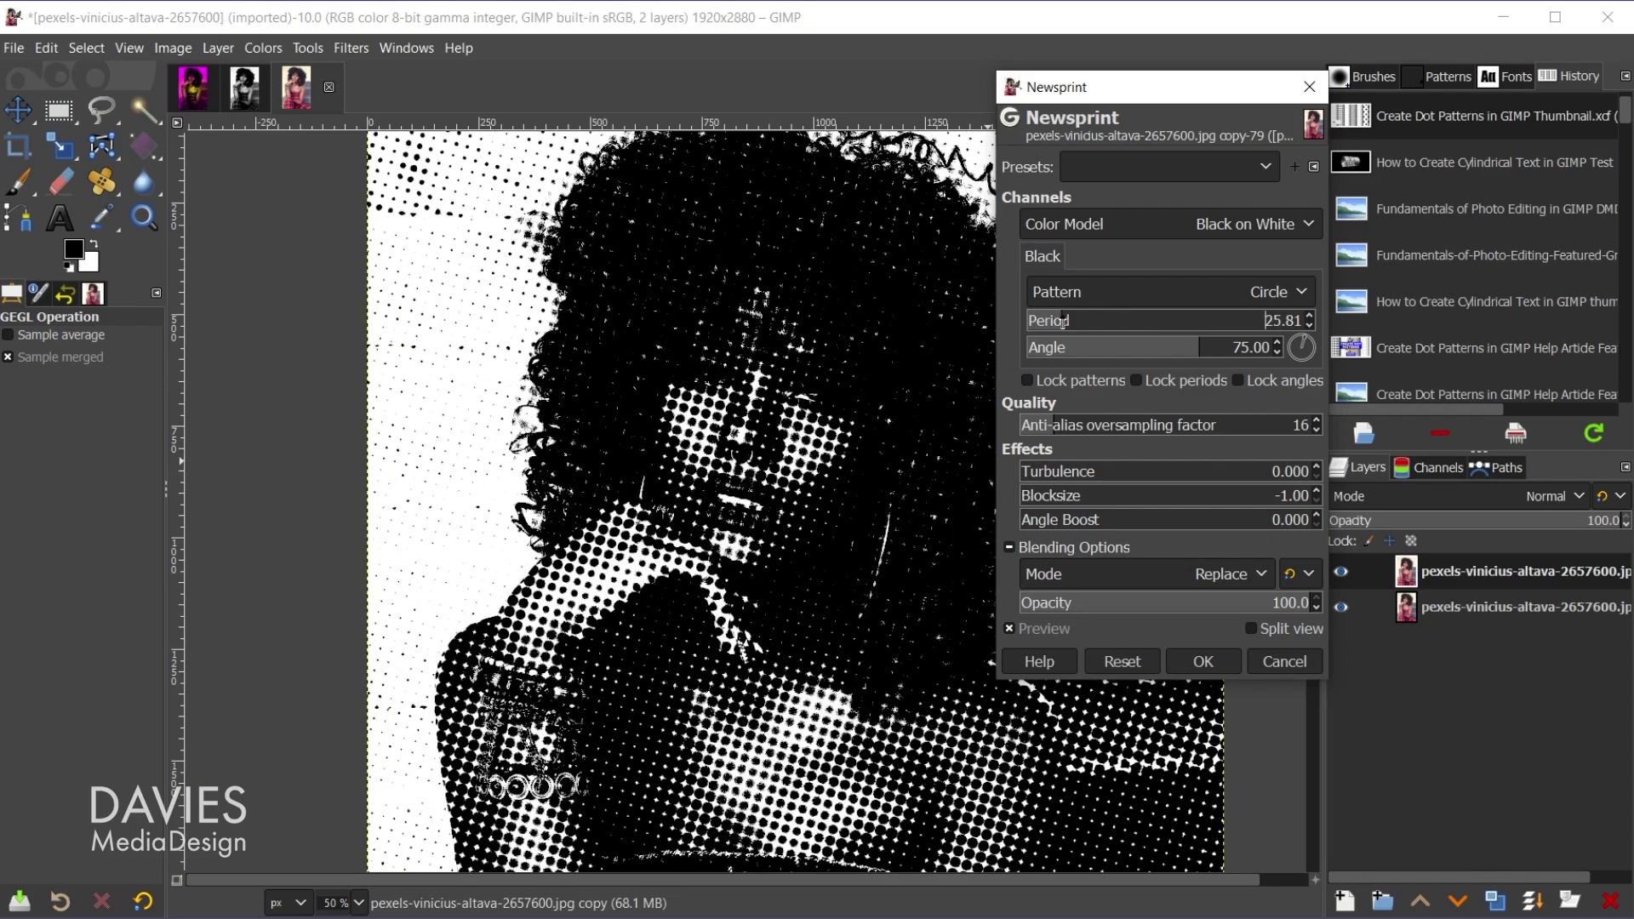
{"action": "left_click_drag", "start_coordinate": [1182, 347], "coordinate": [1185, 337]}
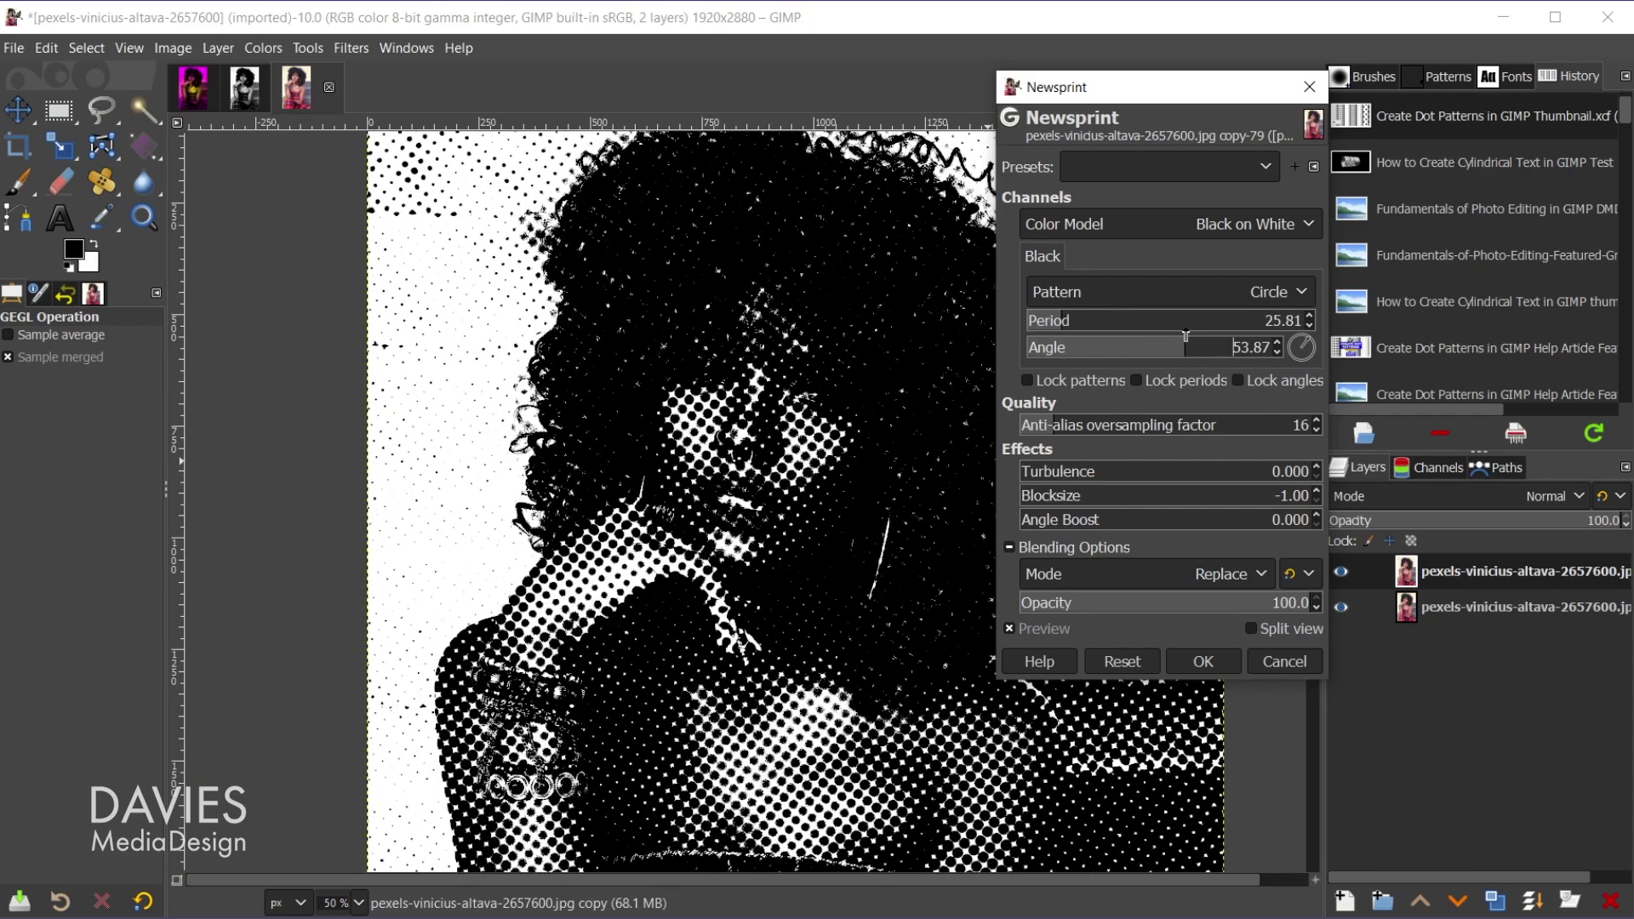
{"action": "mouse_move", "coordinate": [1056, 321]}
{"action": "left_mouse_down"}
{"action": "mouse_move", "coordinate": [988, 320]}
{"action": "mouse_move", "coordinate": [1028, 321]}
{"action": "left_mouse_up"}
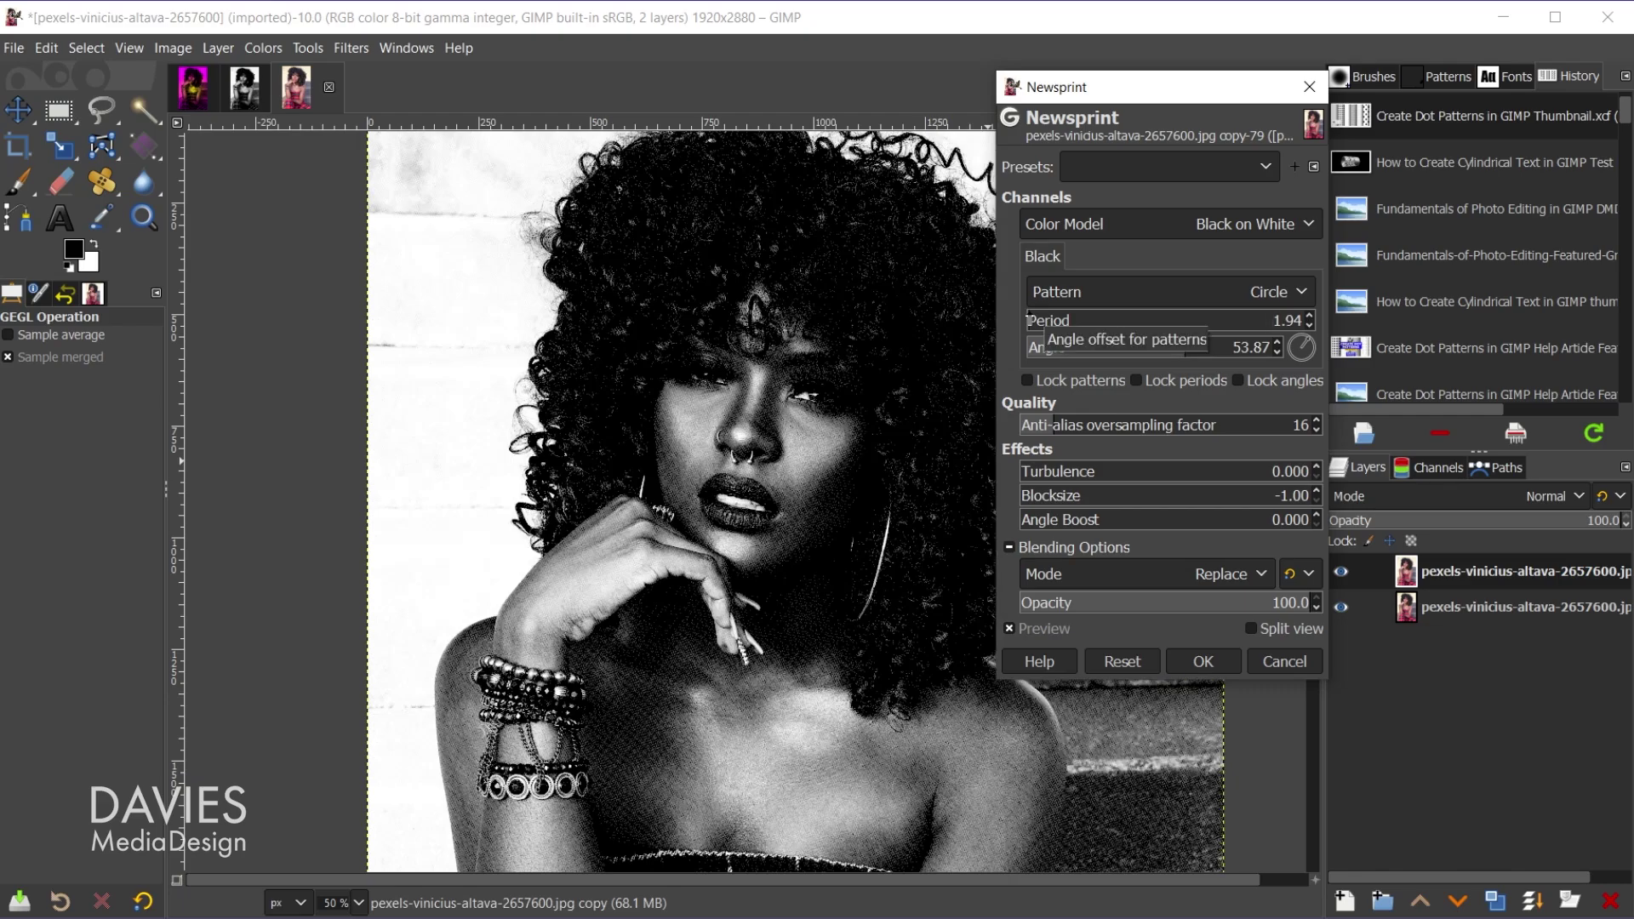
{"action": "mouse_move", "coordinate": [1028, 321]}
{"action": "left_mouse_down"}
{"action": "mouse_move", "coordinate": [1097, 329]}
{"action": "mouse_move", "coordinate": [1045, 321]}
{"action": "left_mouse_up"}
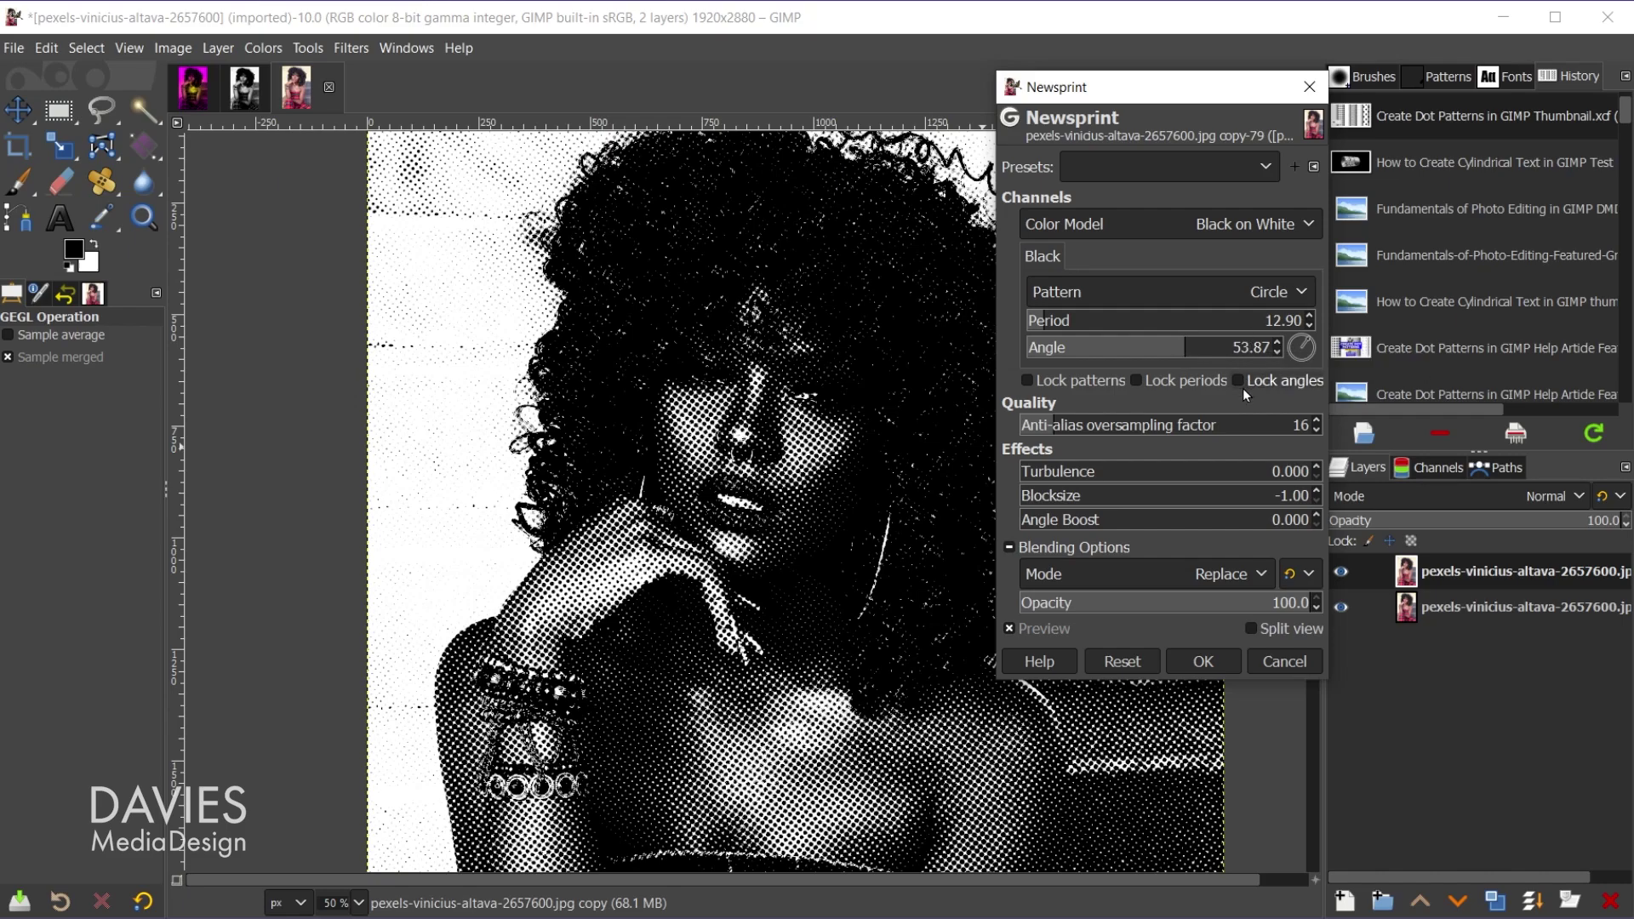
Step: Enter 75 in the Newsprint Angle field, keeping the 12.90 period
{"action": "key", "text": "BackSpace"}
{"action": "key", "text": "BackSpace"}
{"action": "type", "text": "75"}
{"action": "key", "text": "Delete"}
{"action": "key", "text": "Delete"}
{"action": "key", "text": "Delete"}
{"action": "key", "text": "Return"}
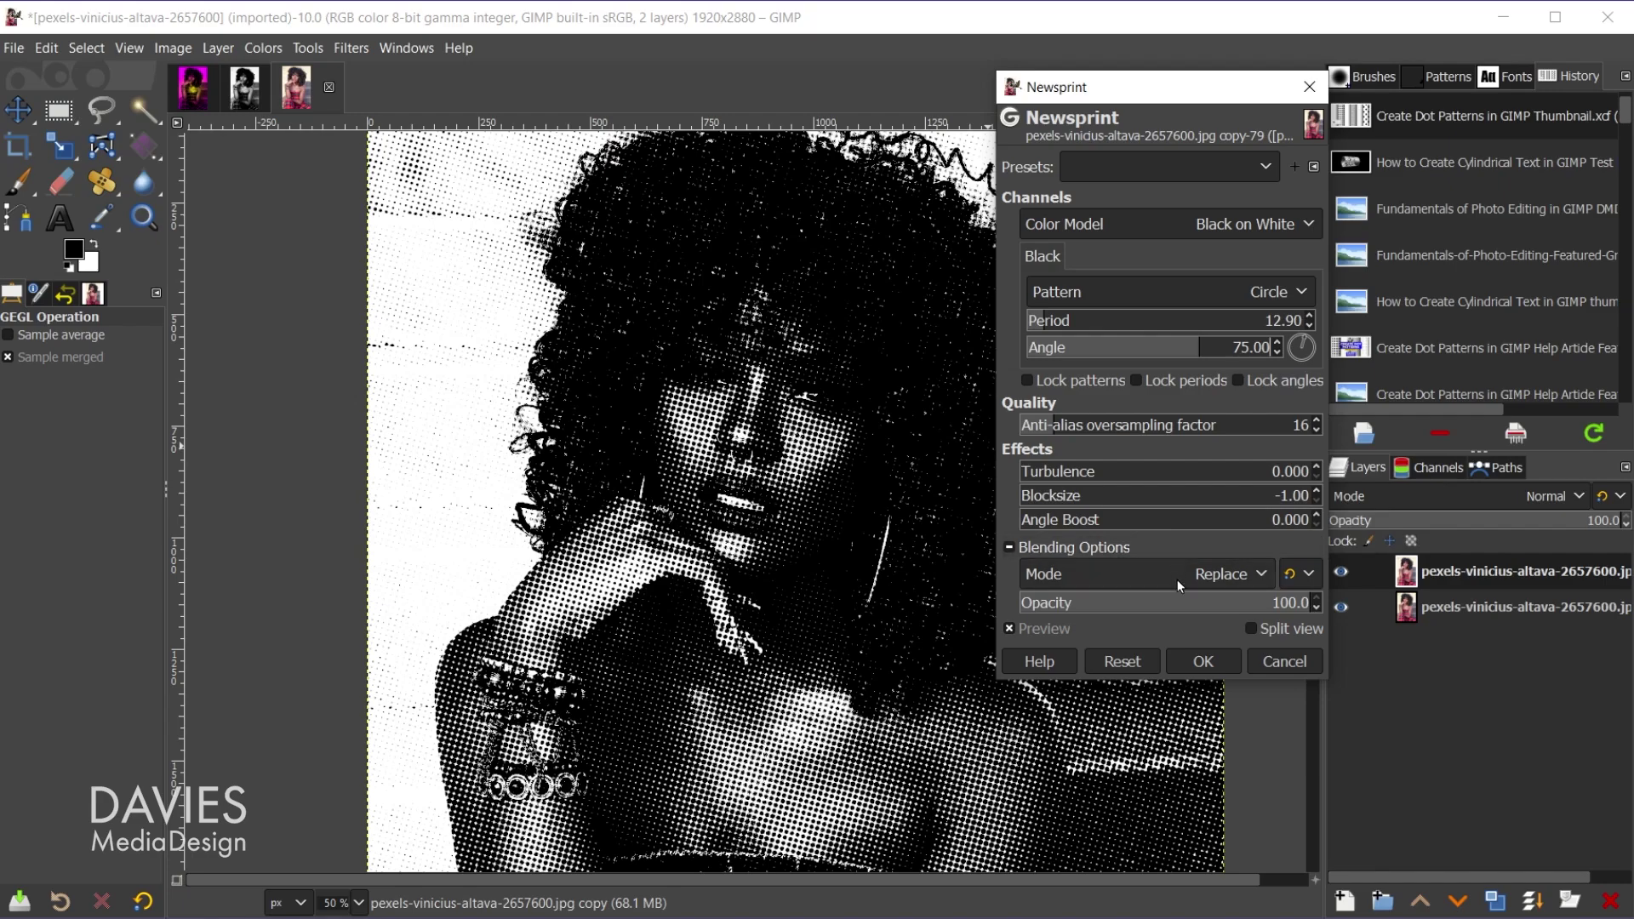
Step: Apply the Newsprint halftone, make its white transparent with Color to Alpha, then select the original photo layer
{"action": "left_click", "coordinate": [1214, 661]}
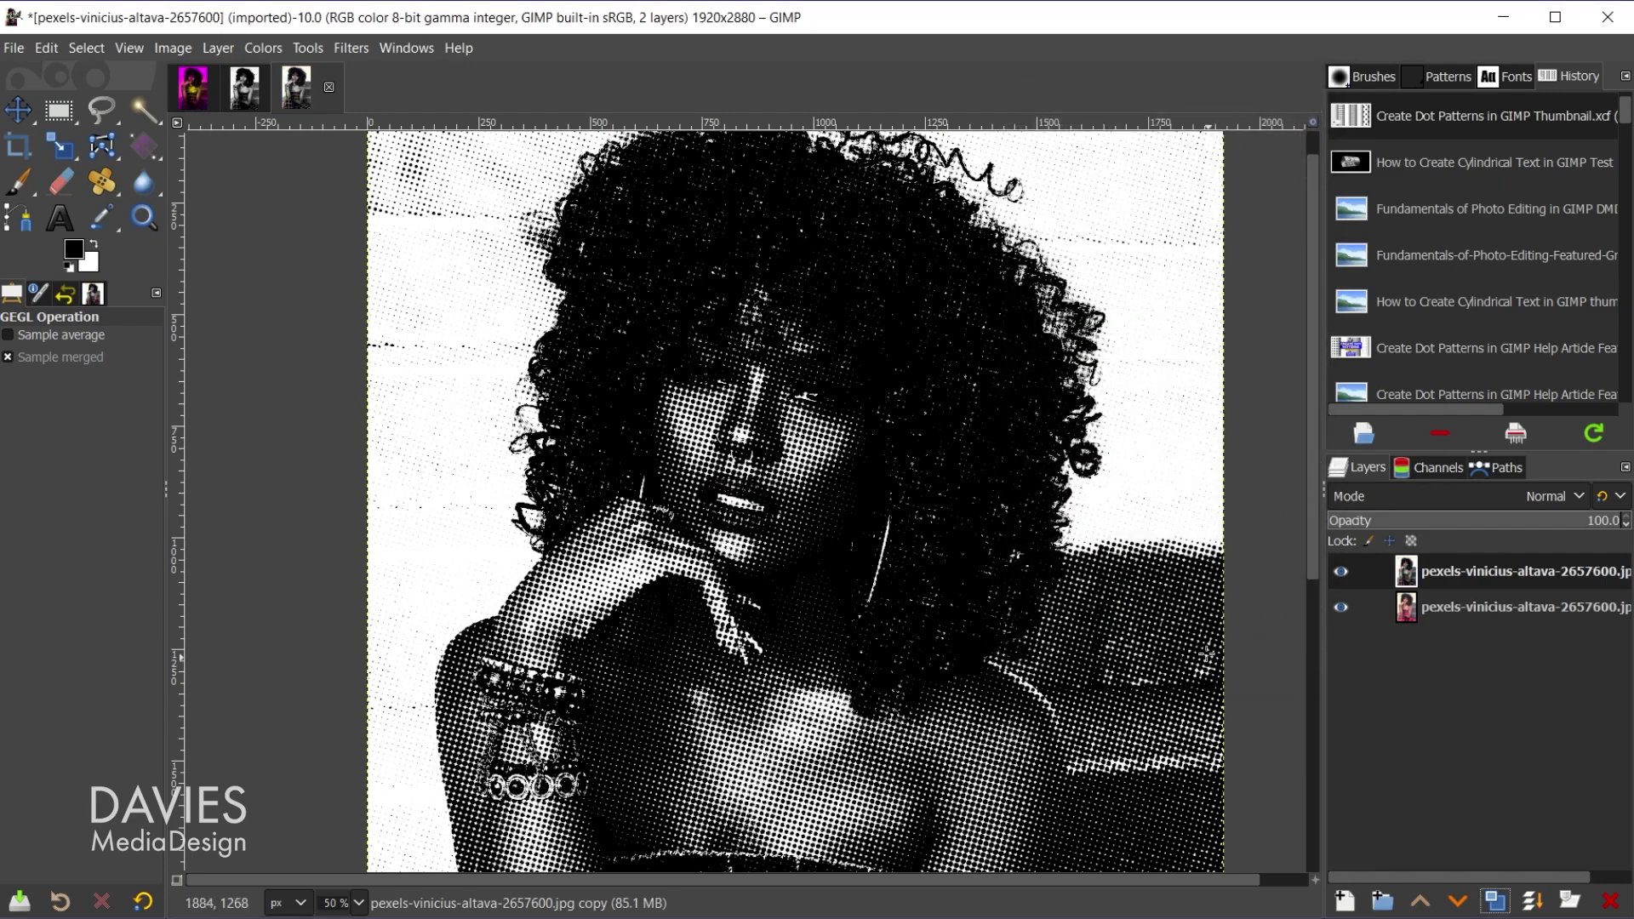
{"action": "key", "text": "minus"}
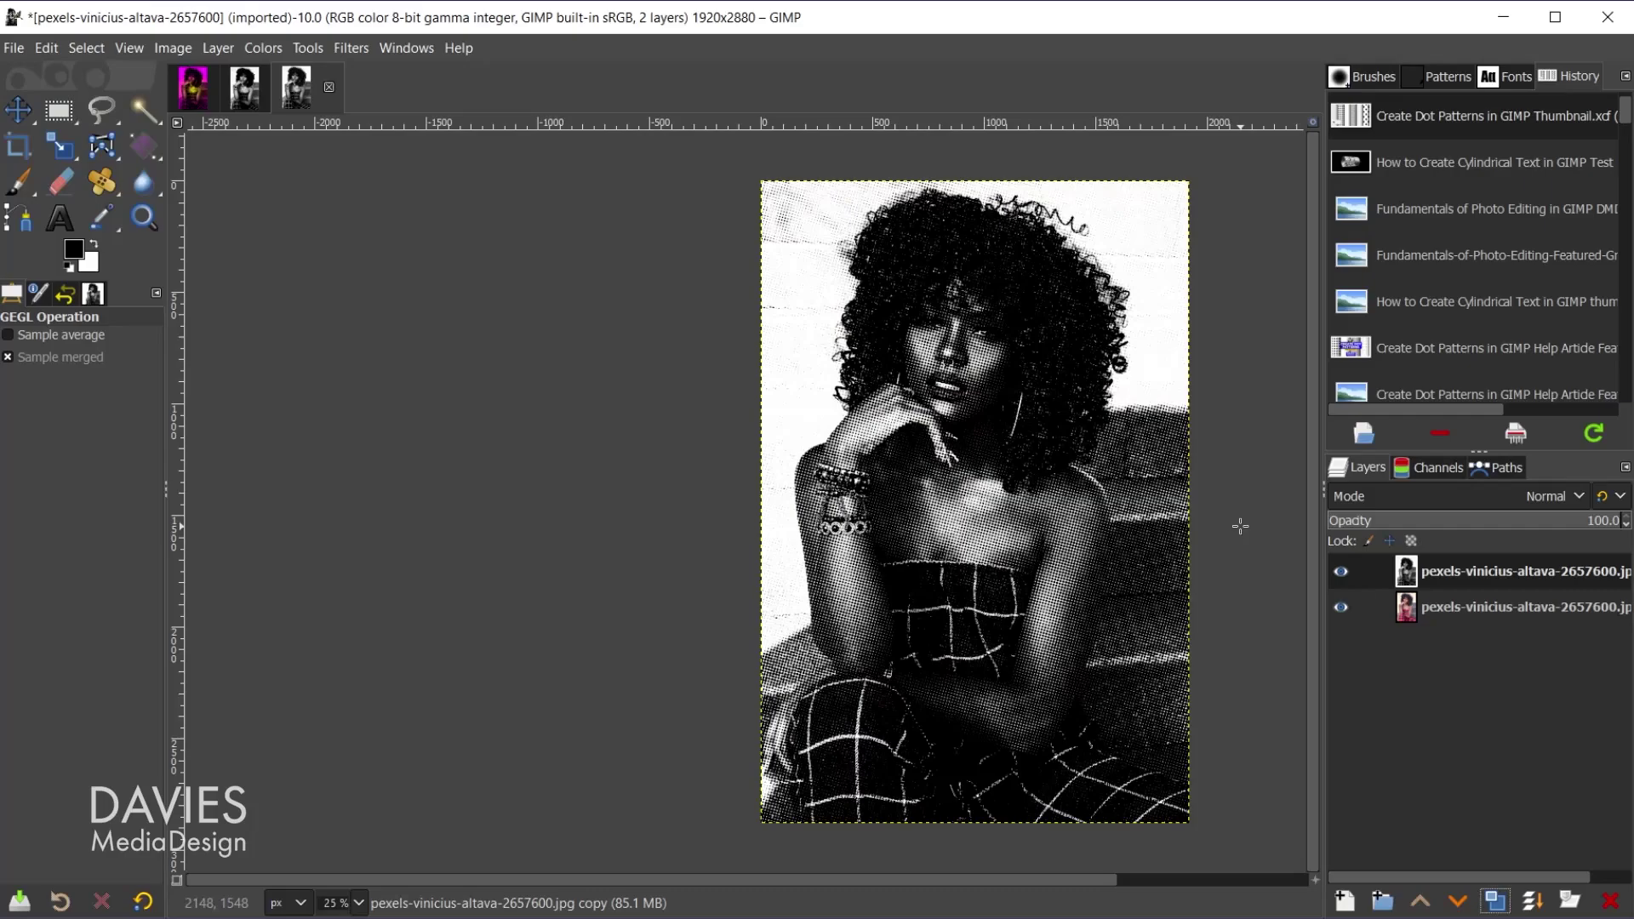
{"action": "left_click", "coordinate": [263, 49]}
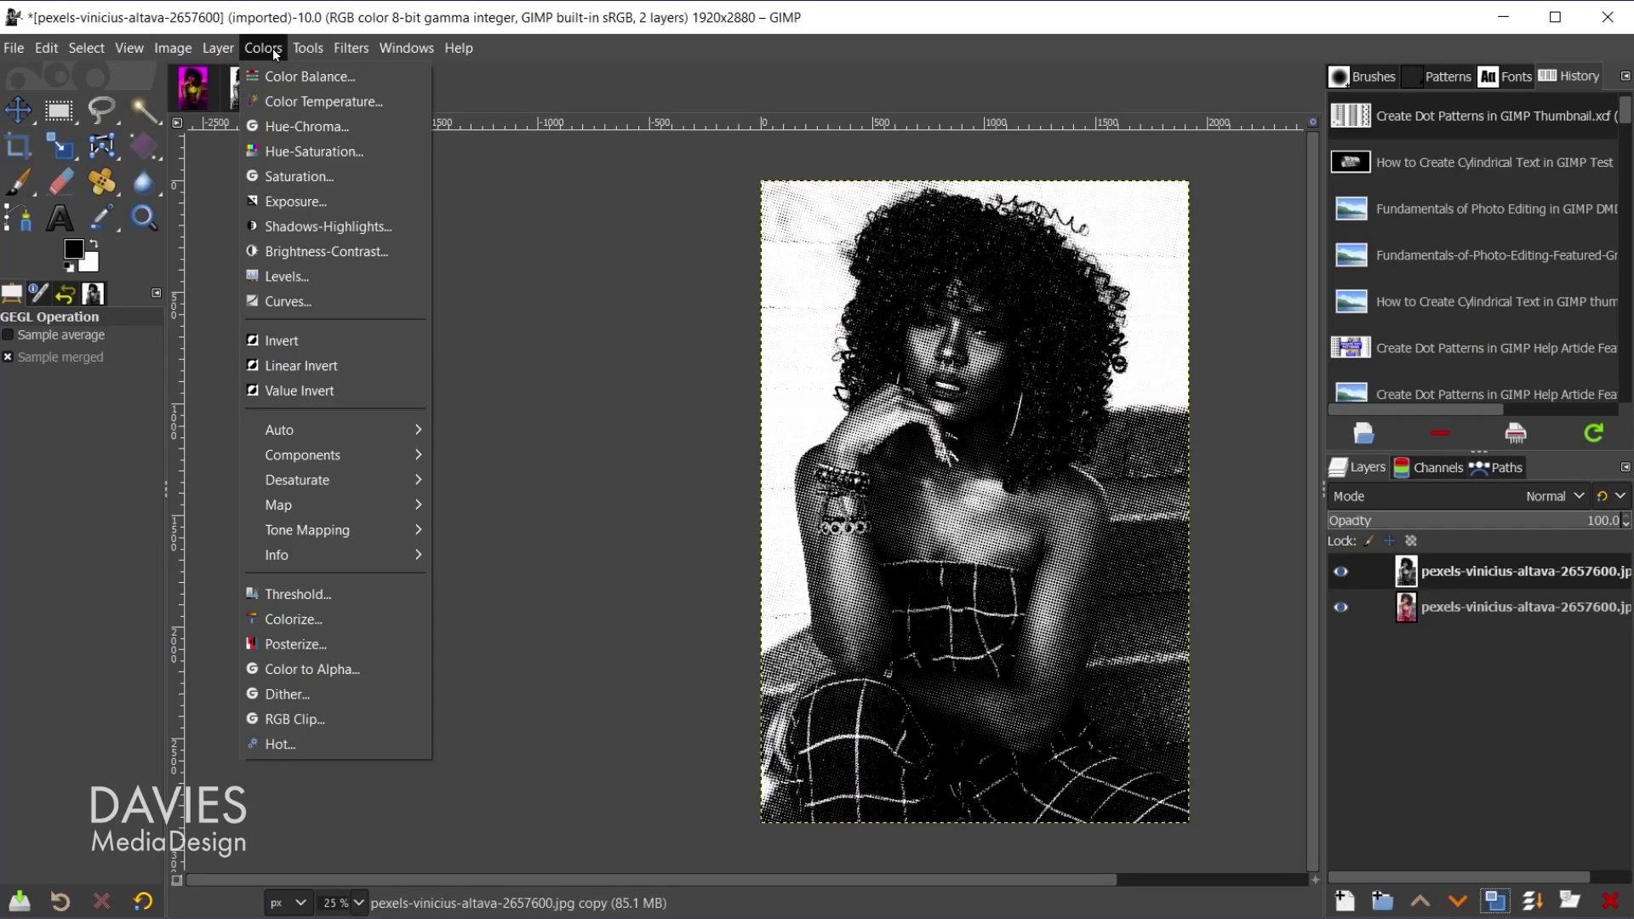
{"action": "left_click", "coordinate": [364, 667]}
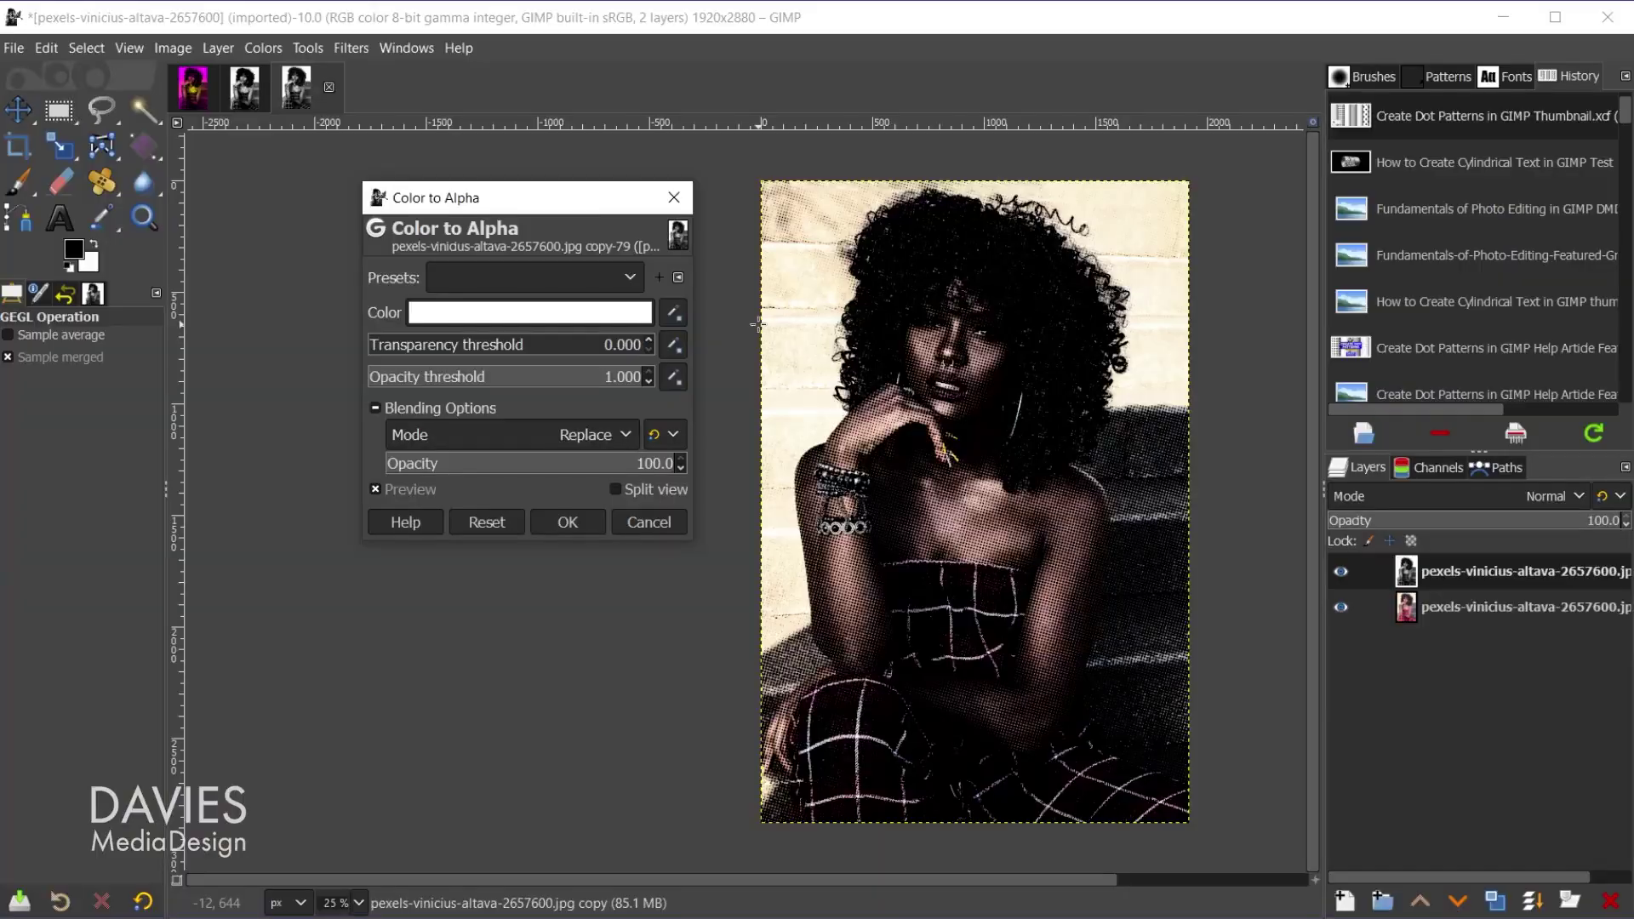
{"action": "left_click", "coordinate": [567, 522]}
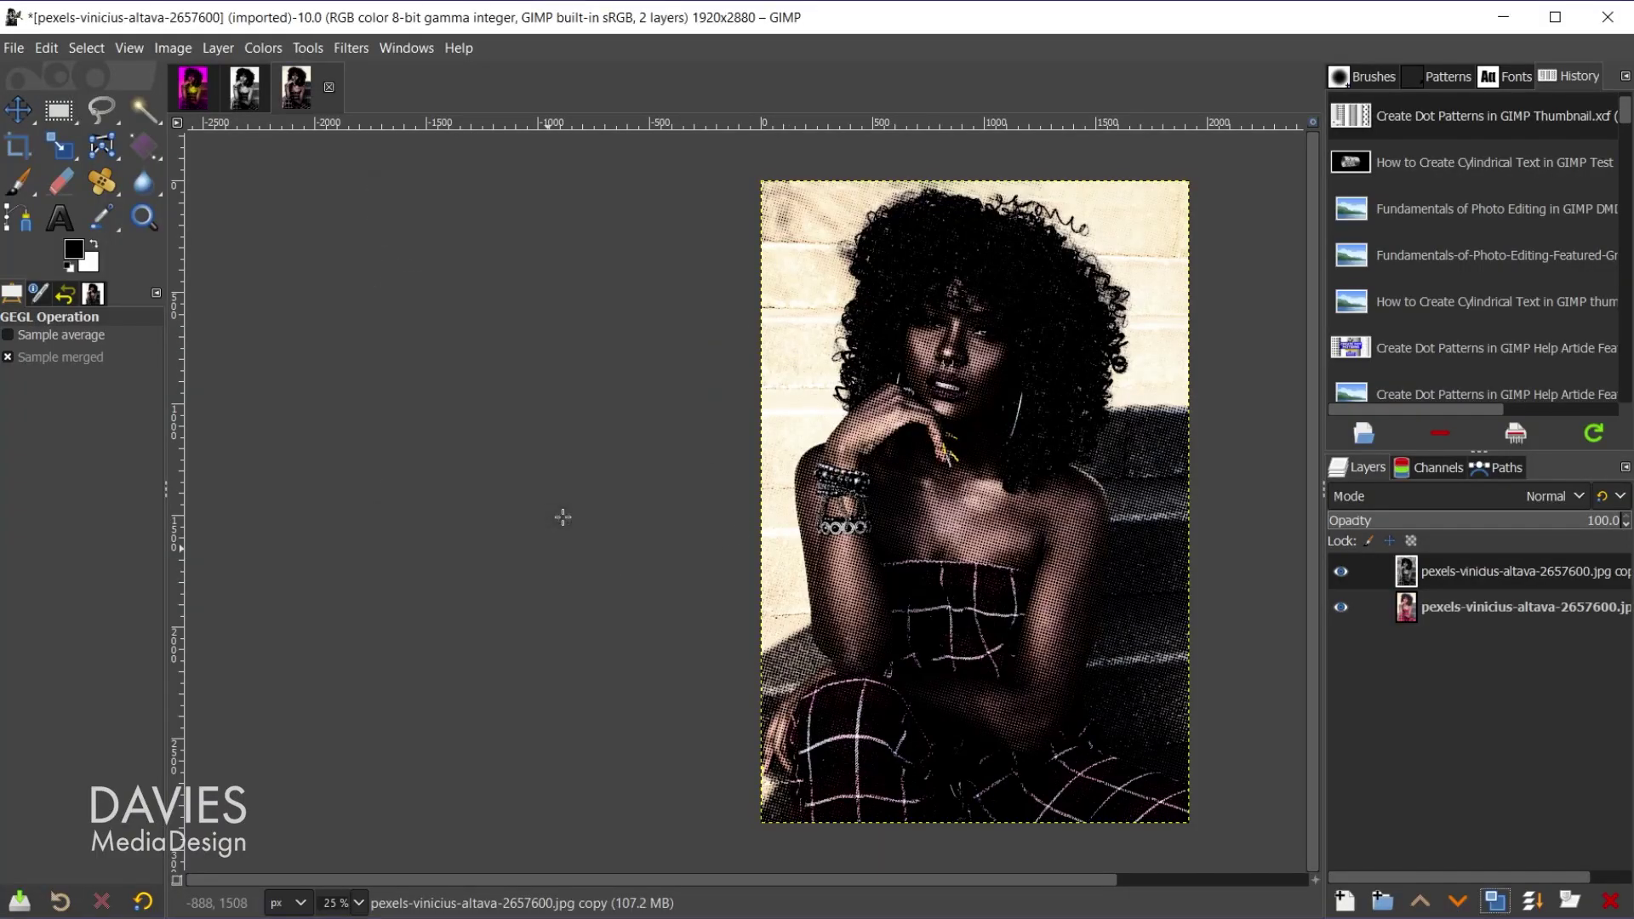
{"action": "left_click", "coordinate": [1404, 610]}
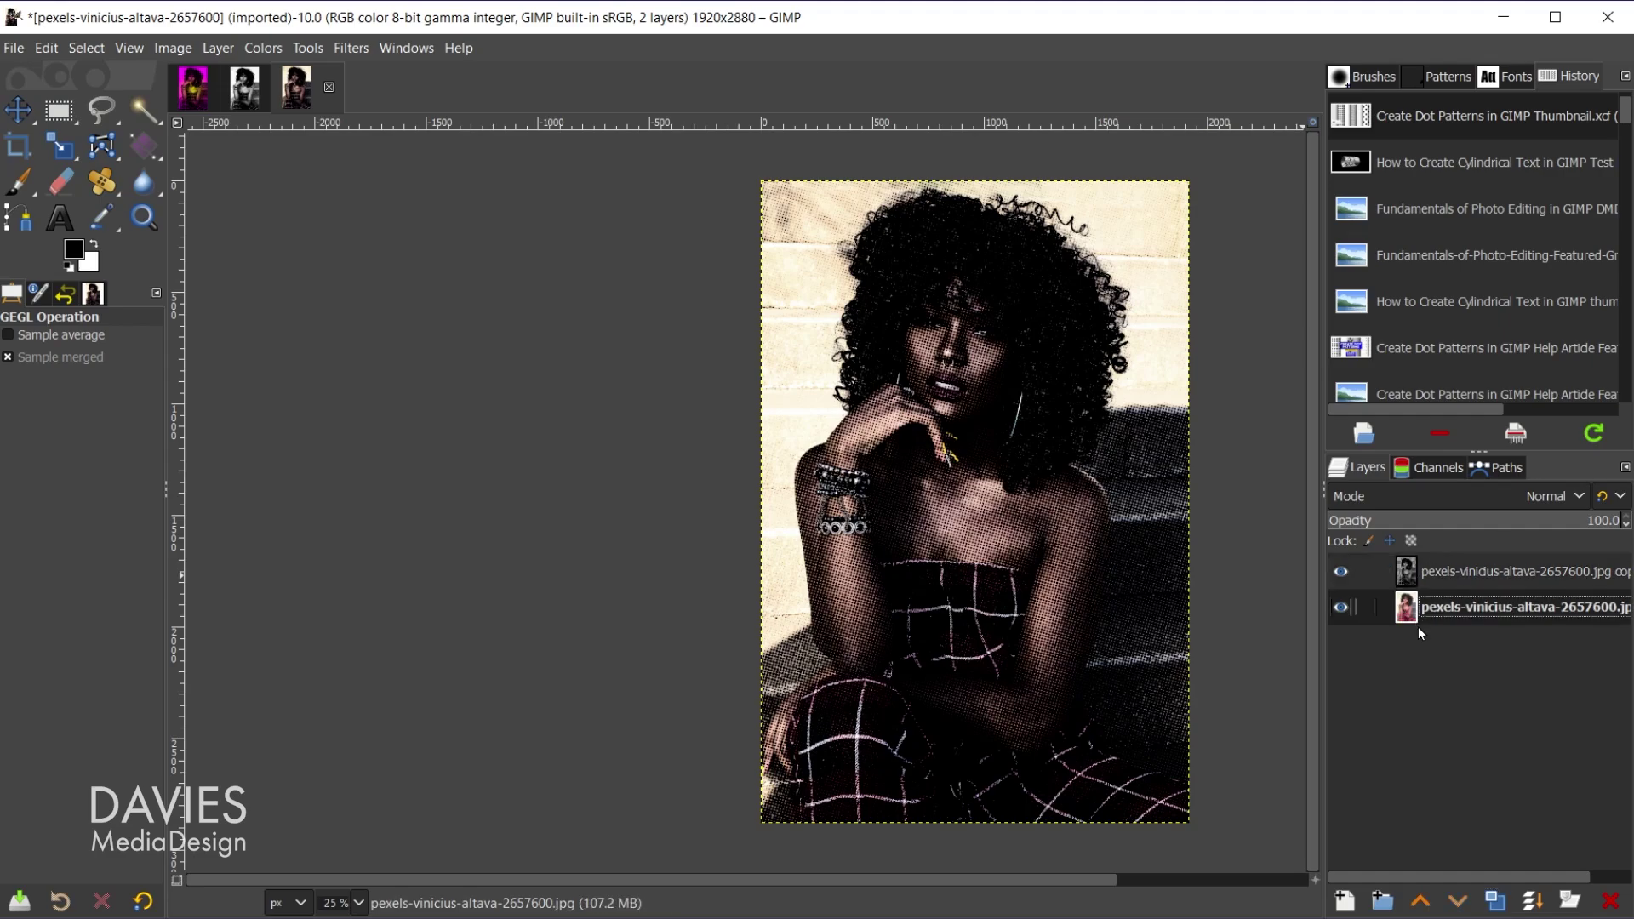
Step: Add a white-filled layer named 'white' beneath the halftone layer, then make the halftone layer active
{"action": "left_click", "coordinate": [1345, 902]}
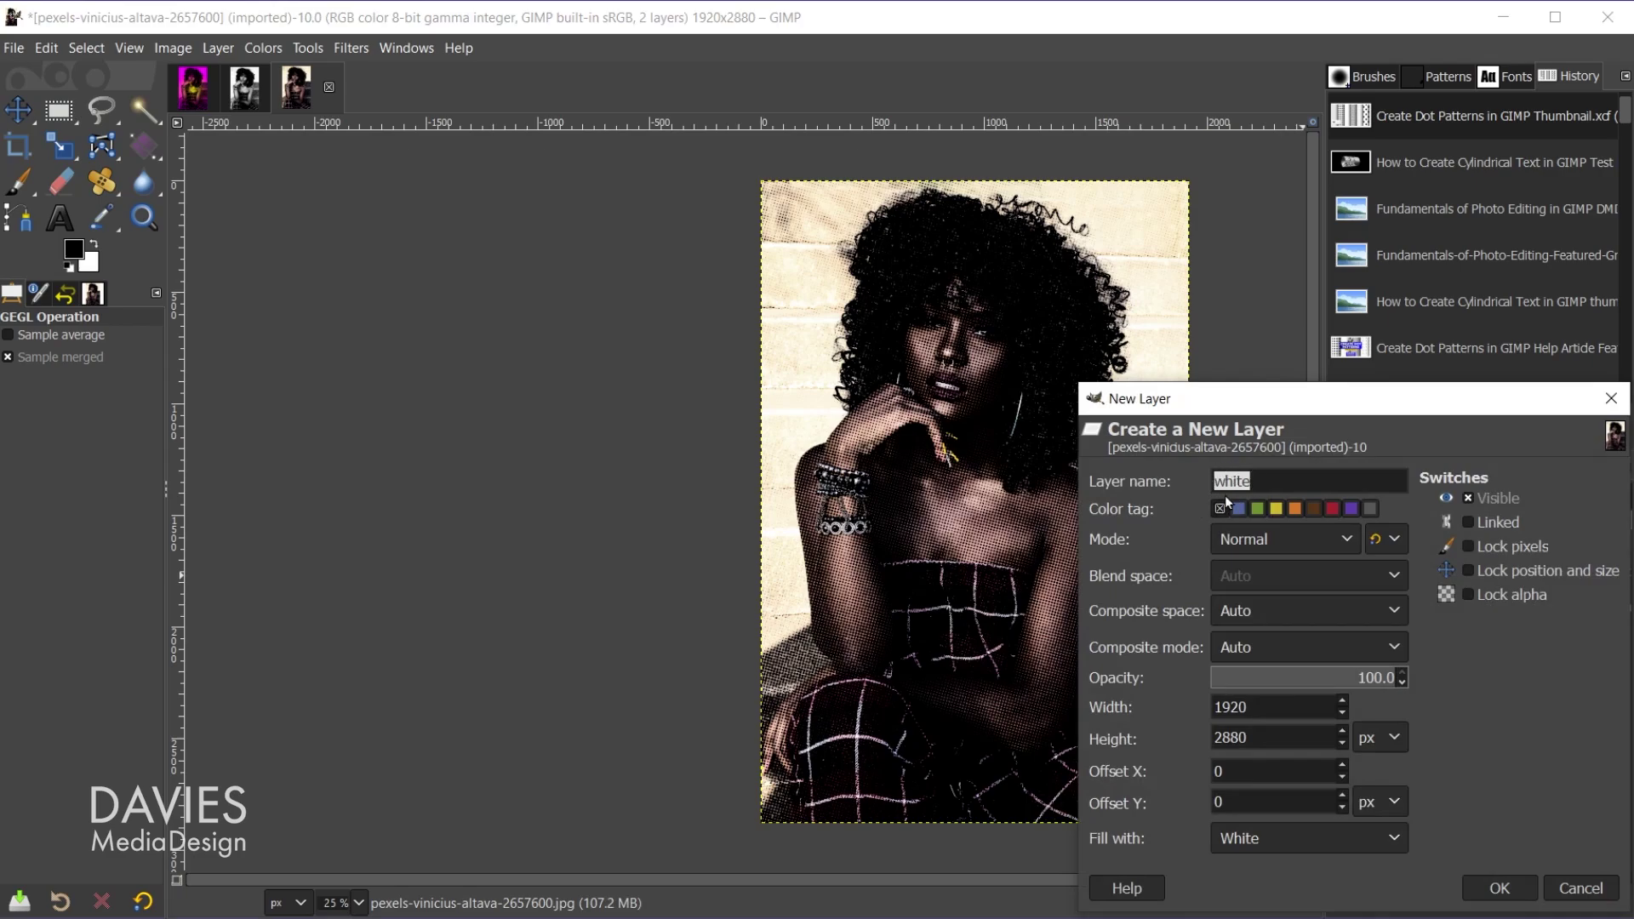
{"action": "left_click", "coordinate": [1274, 828]}
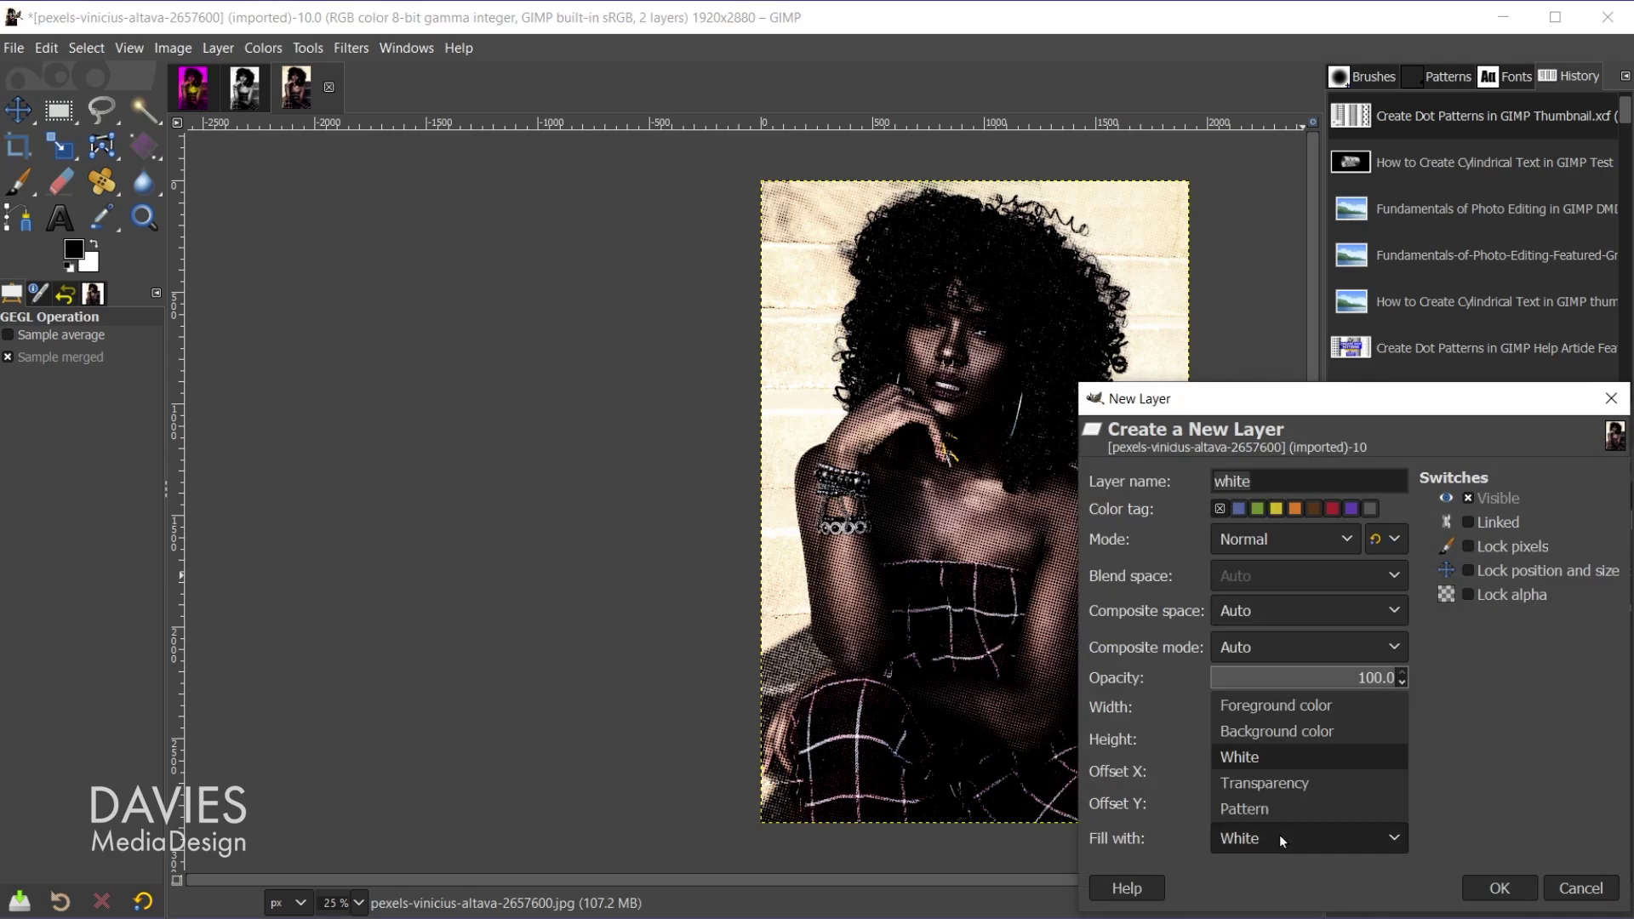
{"action": "left_click", "coordinate": [1293, 753]}
{"action": "left_click", "coordinate": [1498, 887]}
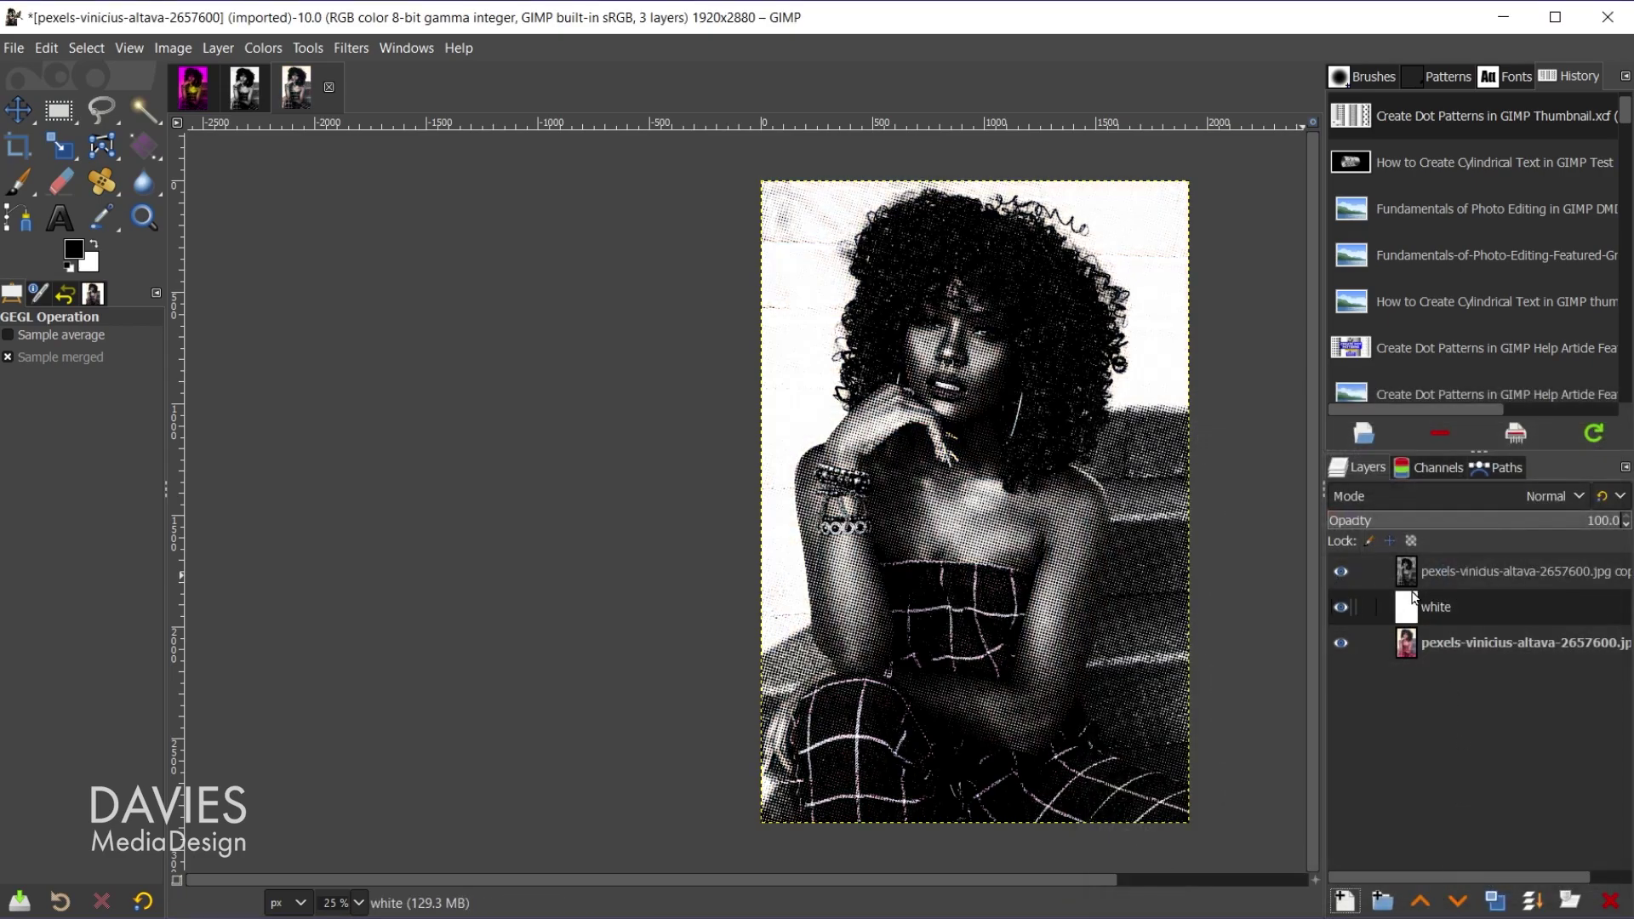
{"action": "left_click", "coordinate": [1338, 576]}
{"action": "left_click", "coordinate": [1337, 575]}
{"action": "left_click", "coordinate": [1406, 576]}
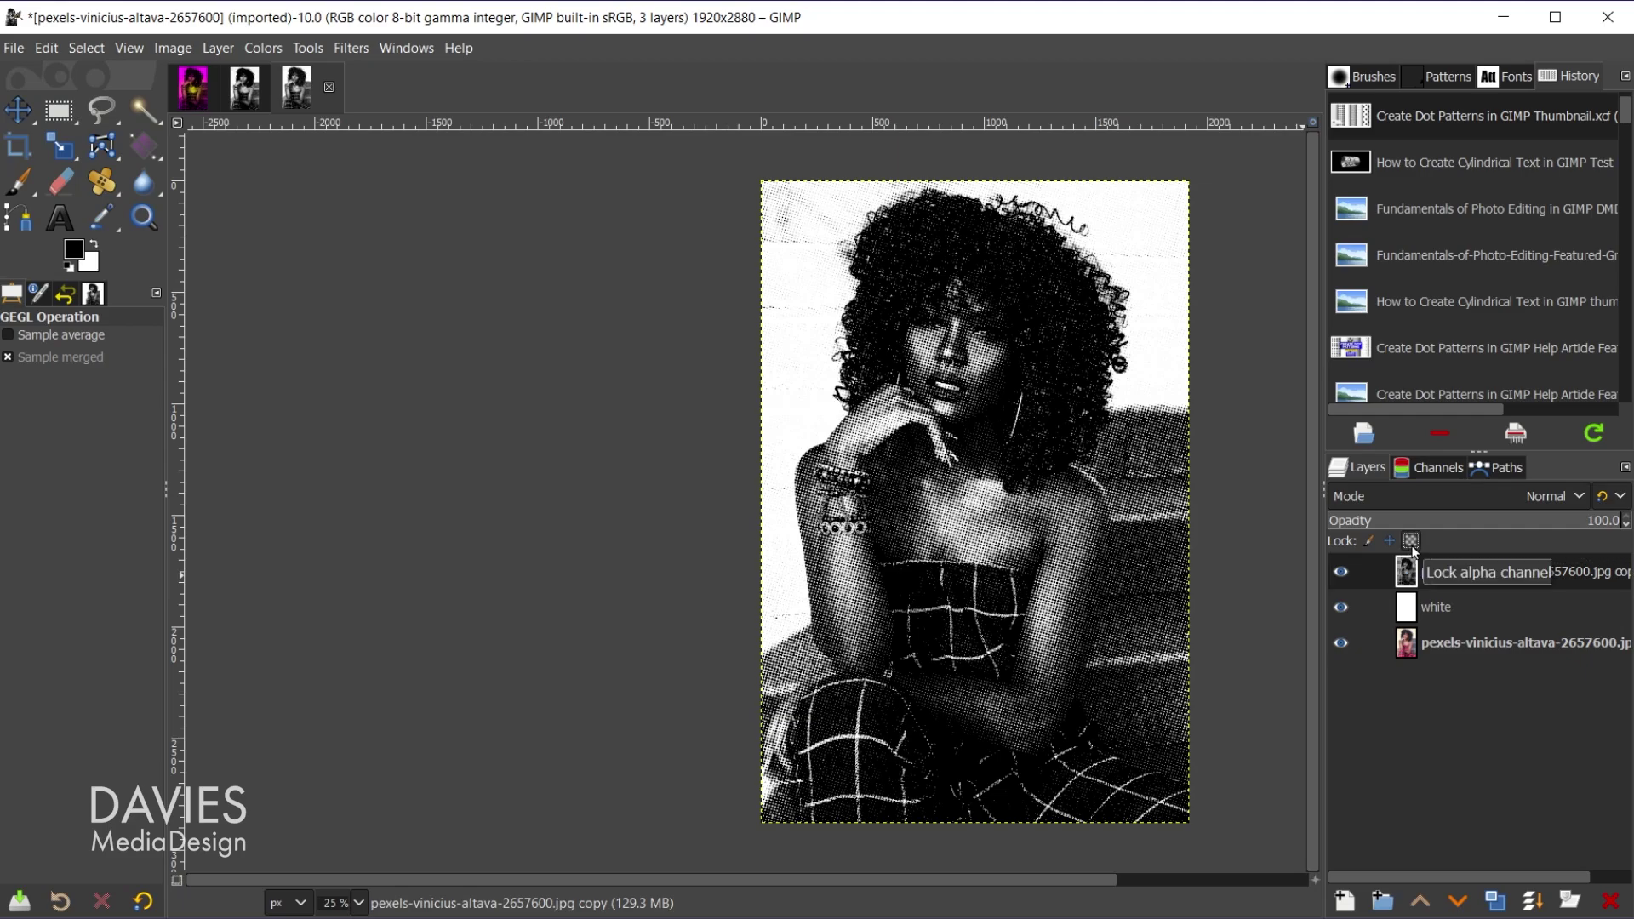
Step: Lock the halftone layer's alpha and fill its dots with cyan
{"action": "left_click", "coordinate": [1412, 545]}
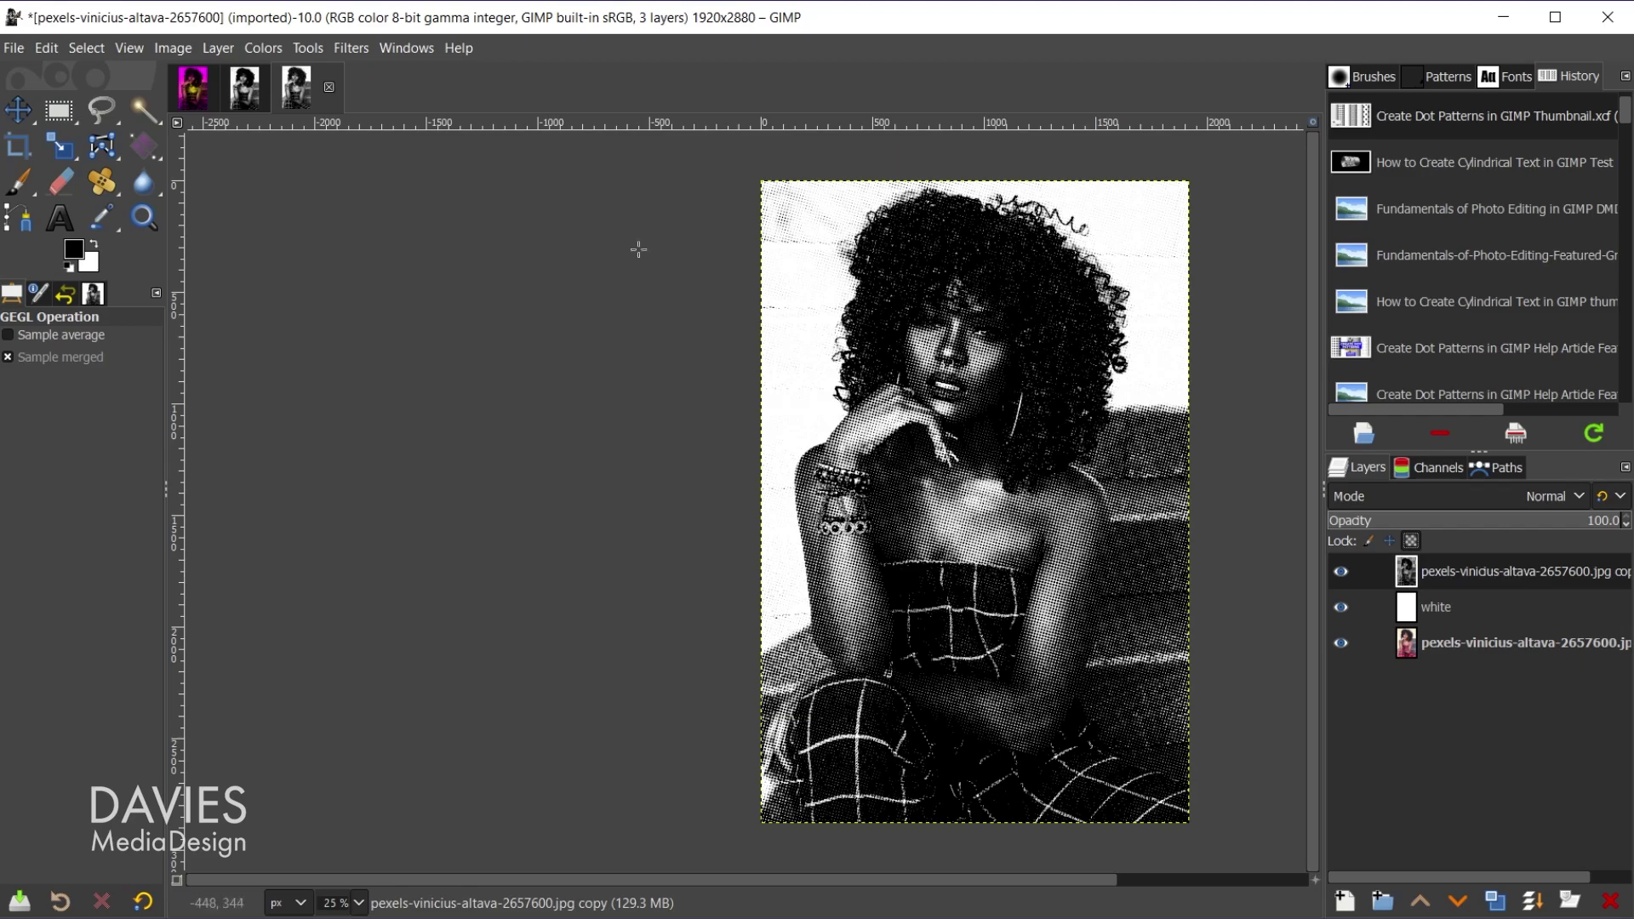
{"action": "left_click", "coordinate": [79, 250]}
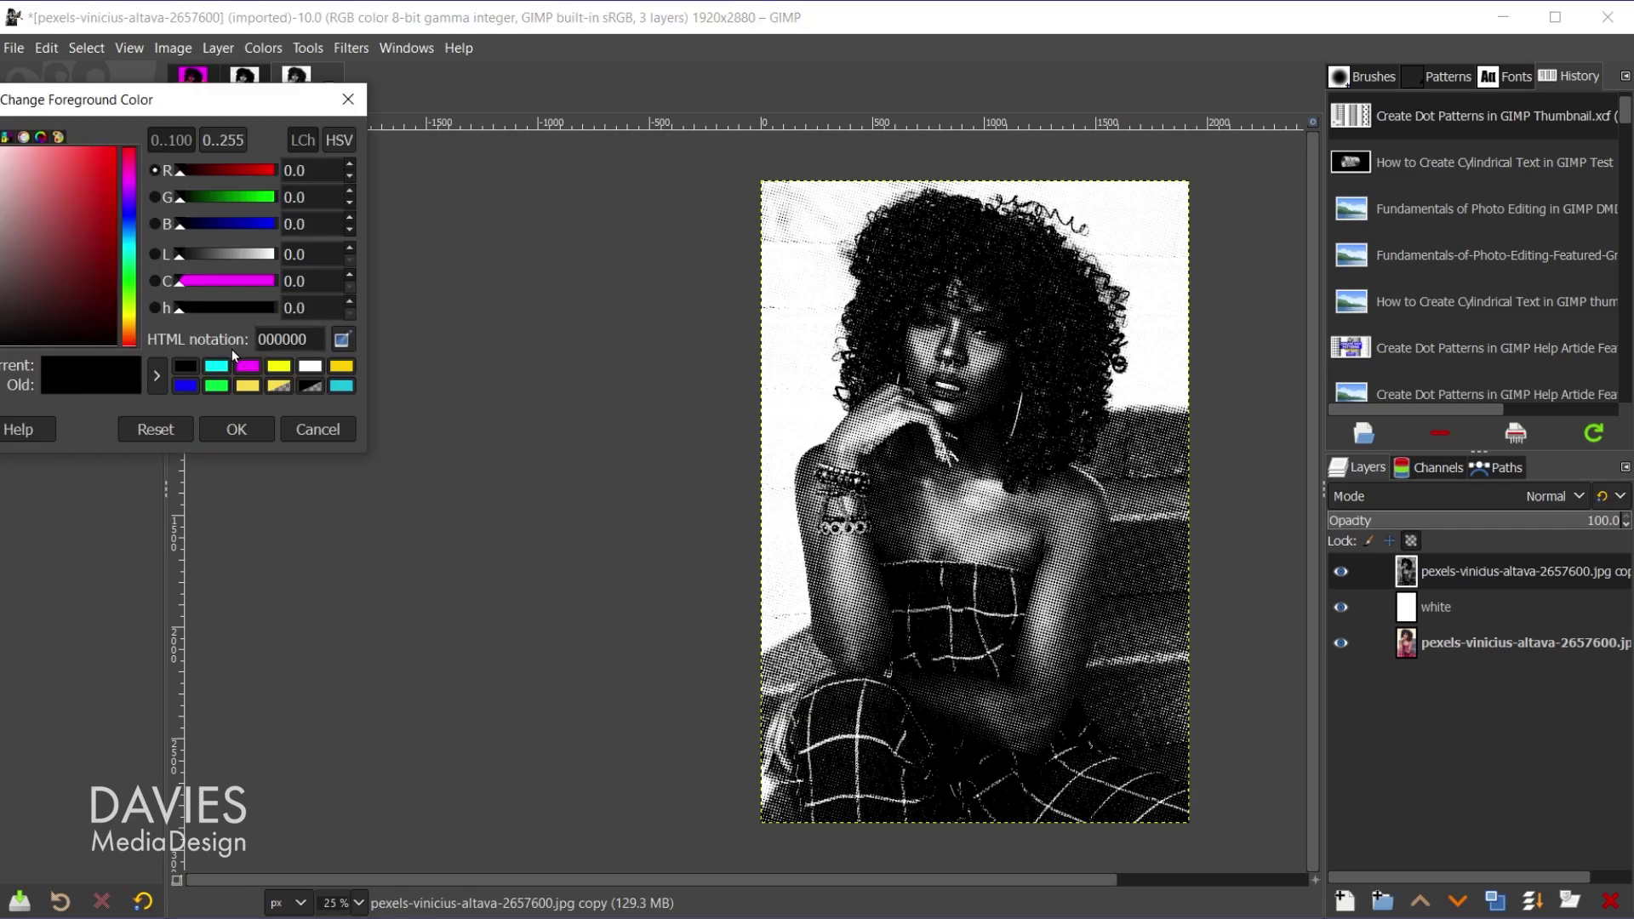
{"action": "left_click", "coordinate": [218, 369]}
{"action": "left_click", "coordinate": [236, 428]}
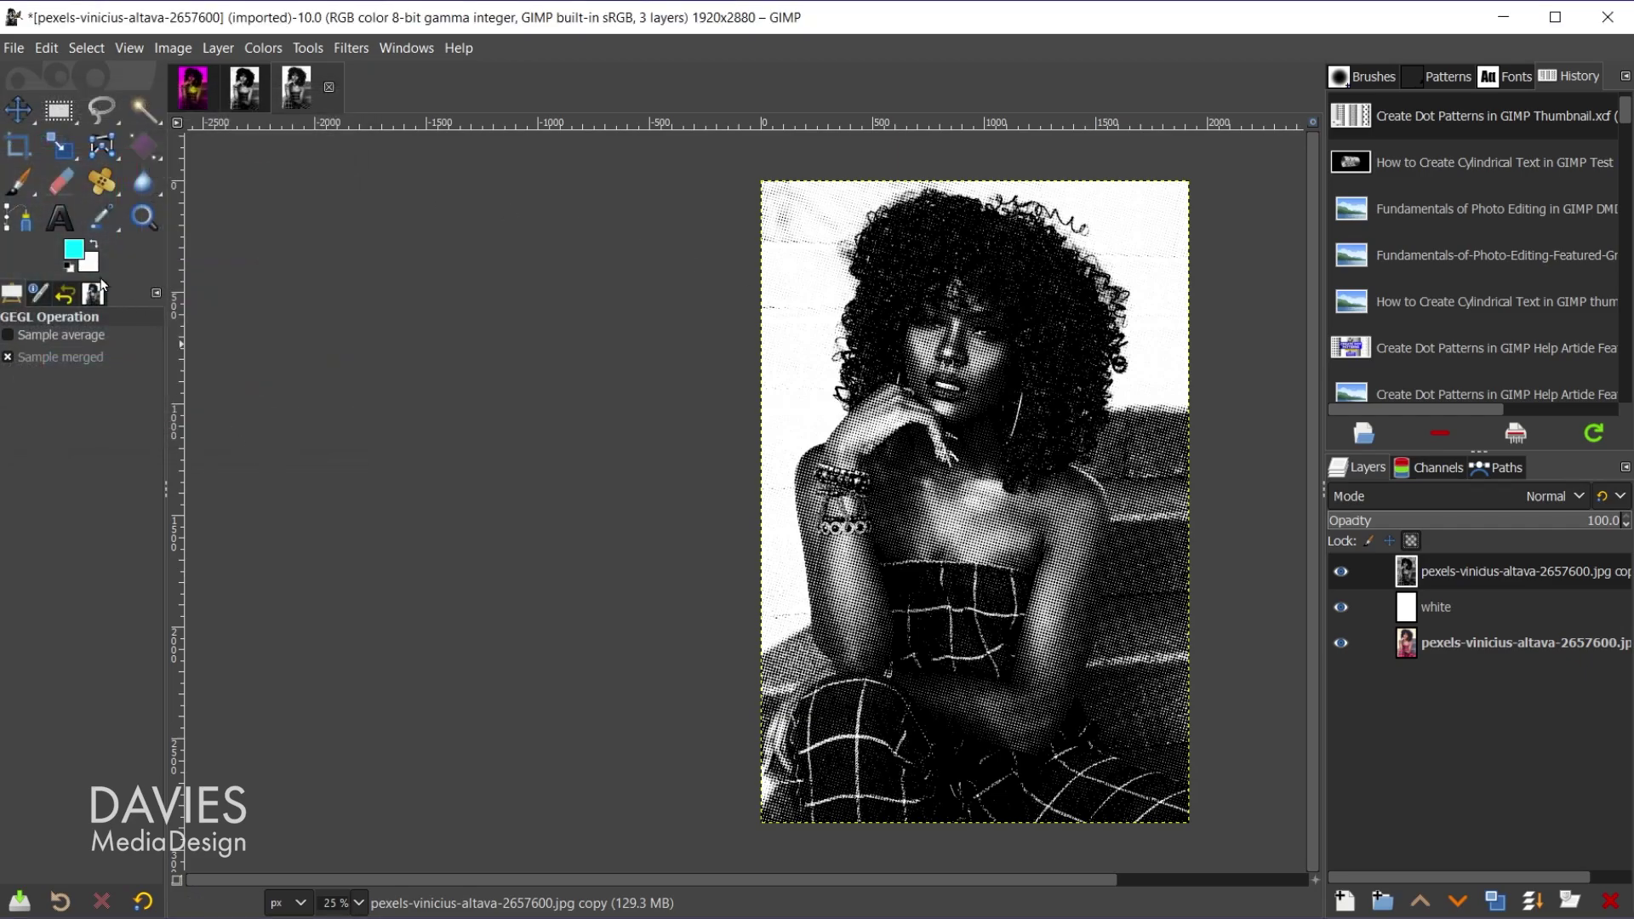
{"action": "left_click_drag", "start_coordinate": [75, 249], "coordinate": [987, 438]}
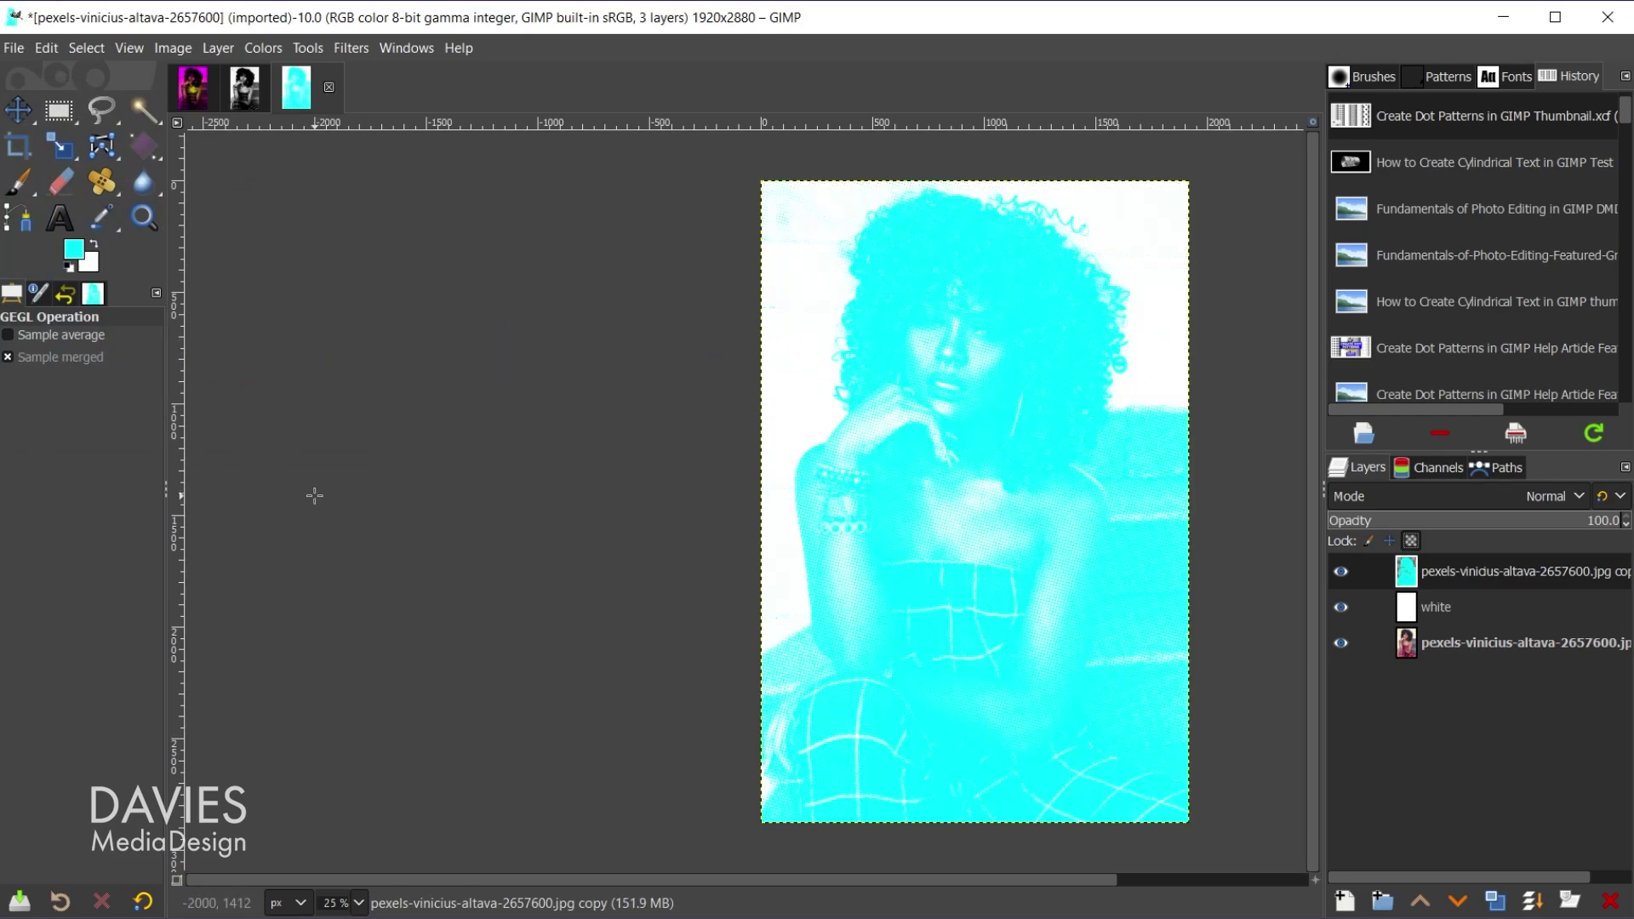
Step: Select the white layer and set foreground to magenta ff00ff and background to yellow
{"action": "left_click", "coordinate": [1411, 609]}
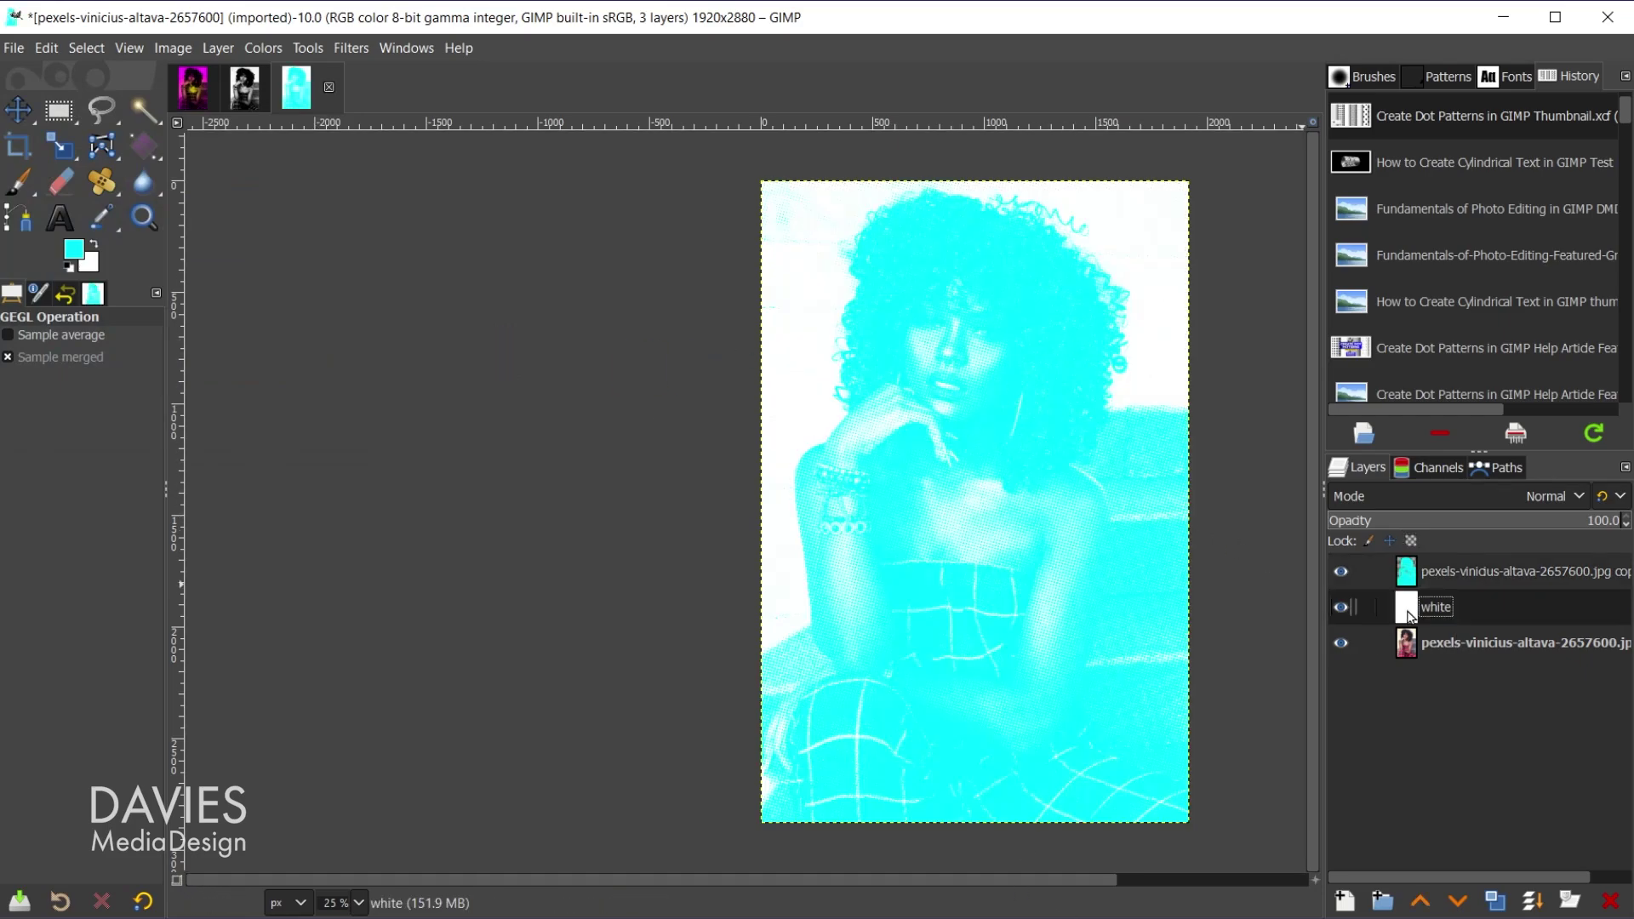
{"action": "left_click", "coordinate": [74, 255]}
{"action": "left_click", "coordinate": [249, 370]}
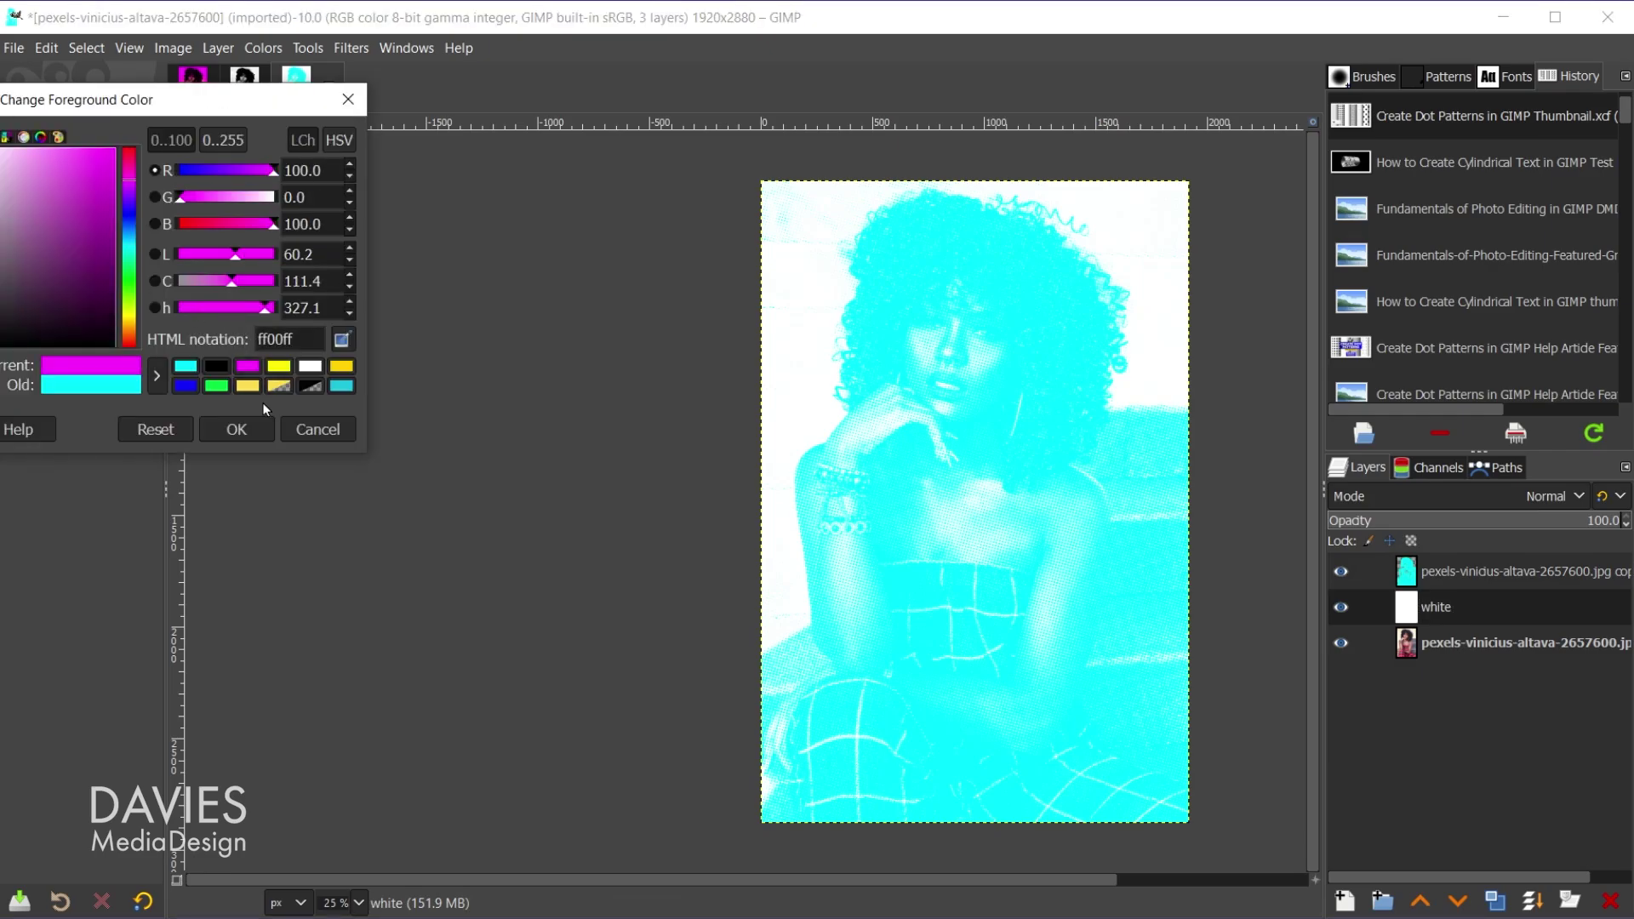
{"action": "left_click", "coordinate": [238, 429]}
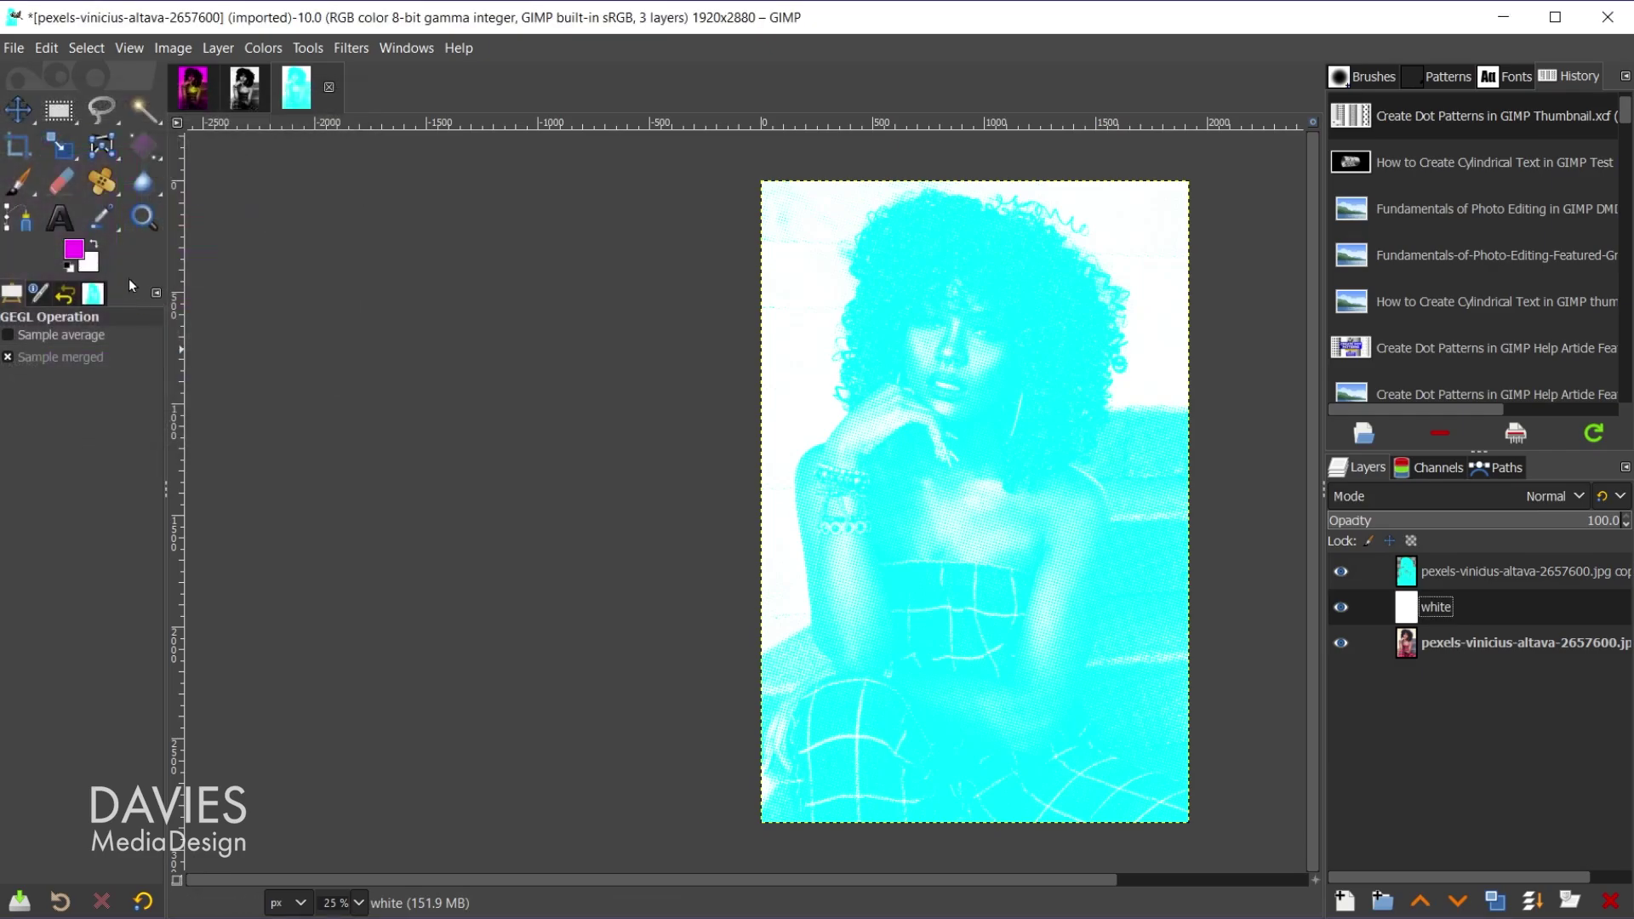
{"action": "left_click", "coordinate": [89, 263]}
{"action": "left_click", "coordinate": [287, 371]}
{"action": "left_click", "coordinate": [237, 428]}
Step: Fill the white layer with an FG to BG (RGB) radial gradient from the chest to the bottom-right corner
{"action": "left_click", "coordinate": [143, 145]}
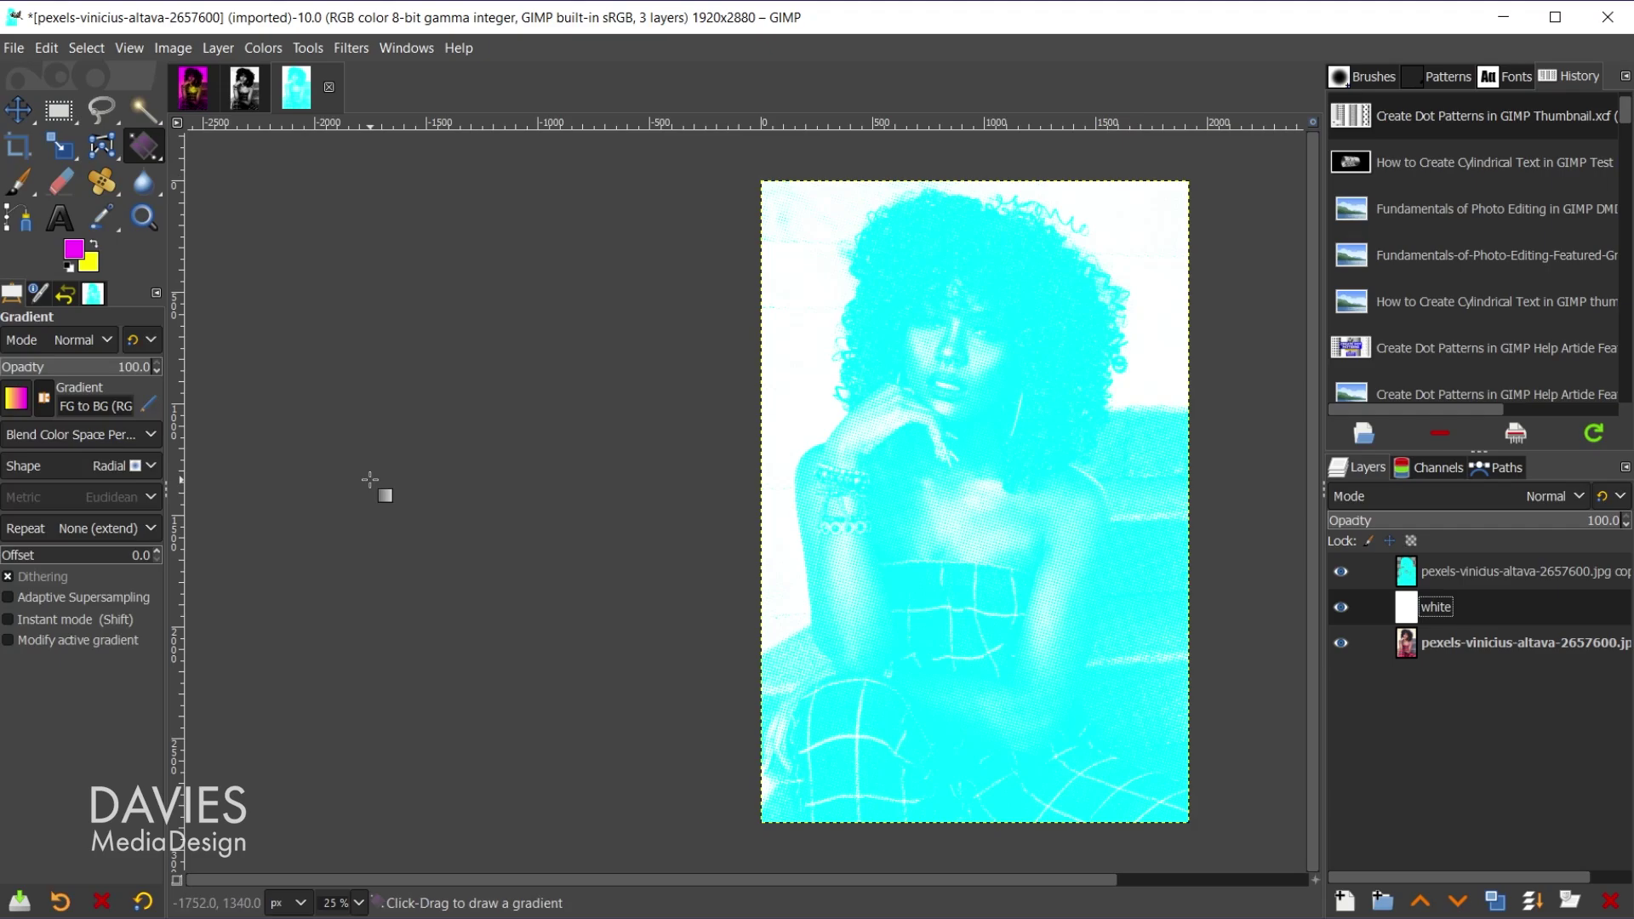
{"action": "left_click", "coordinate": [10, 405]}
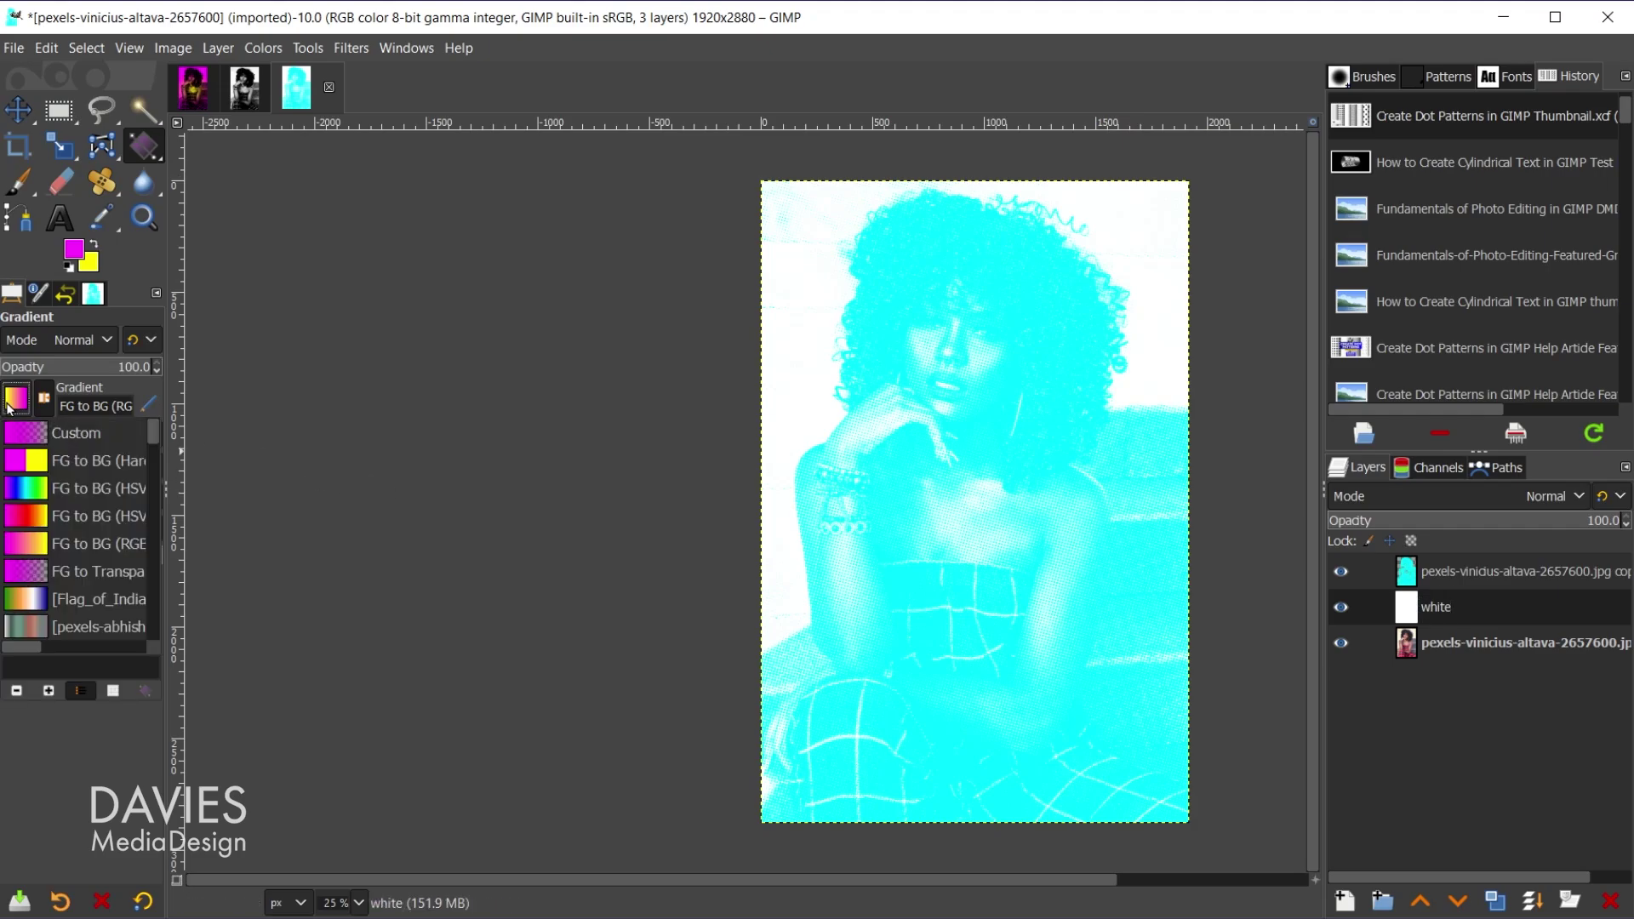
{"action": "left_click", "coordinate": [92, 545]}
{"action": "left_click", "coordinate": [17, 400]}
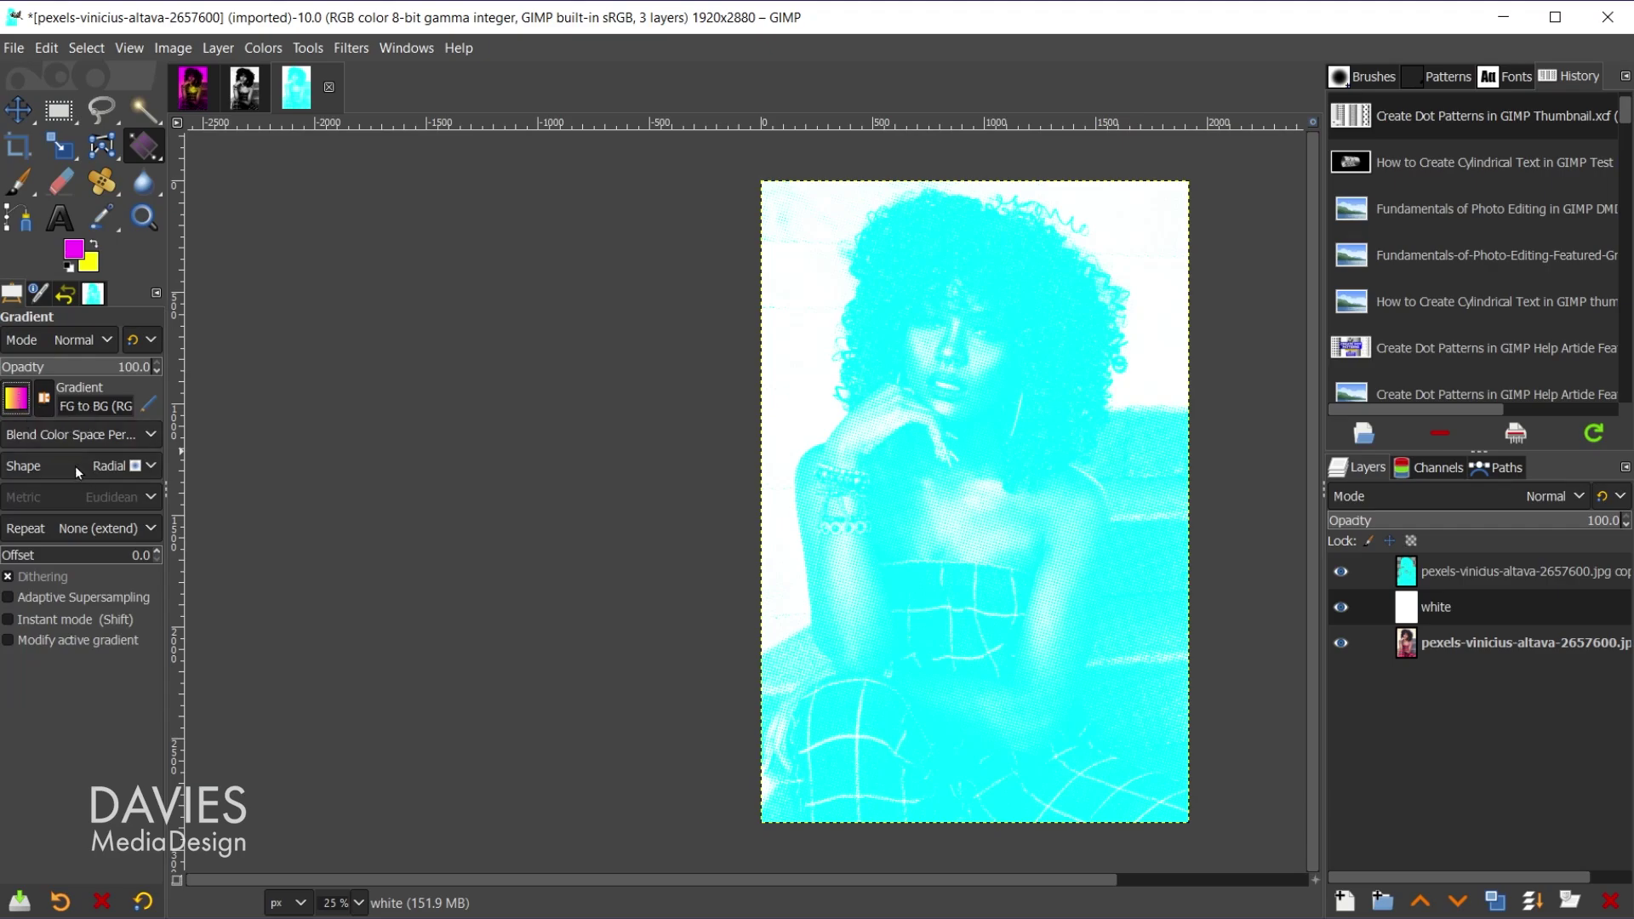
{"action": "left_click_drag", "start_coordinate": [957, 526], "coordinate": [1181, 819]}
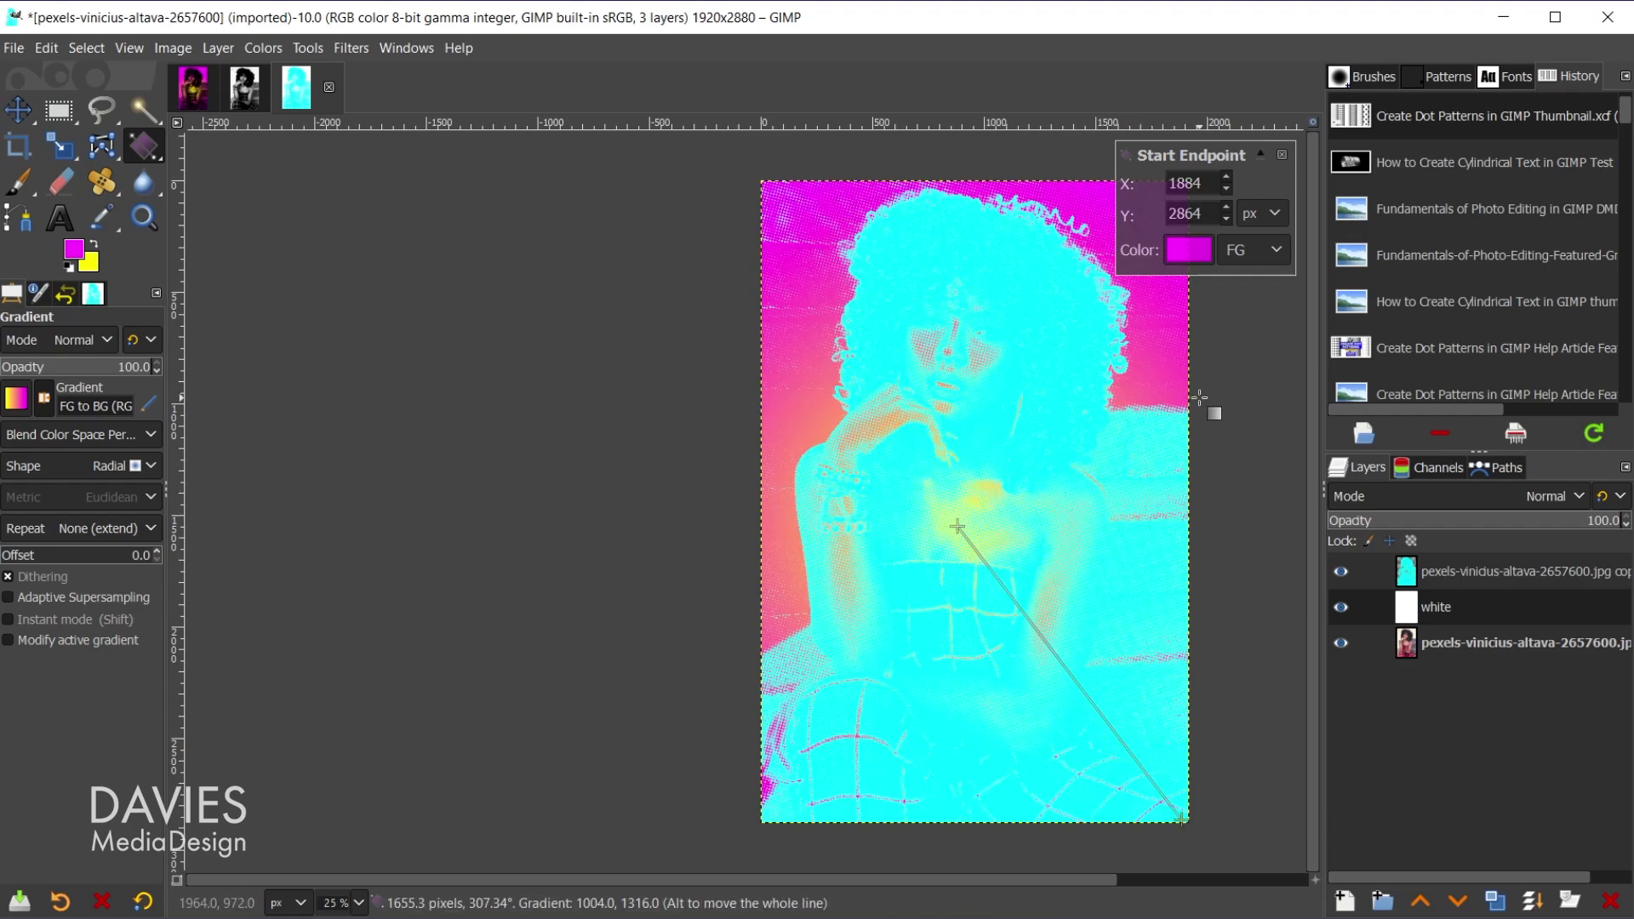
{"action": "key", "text": "Return"}
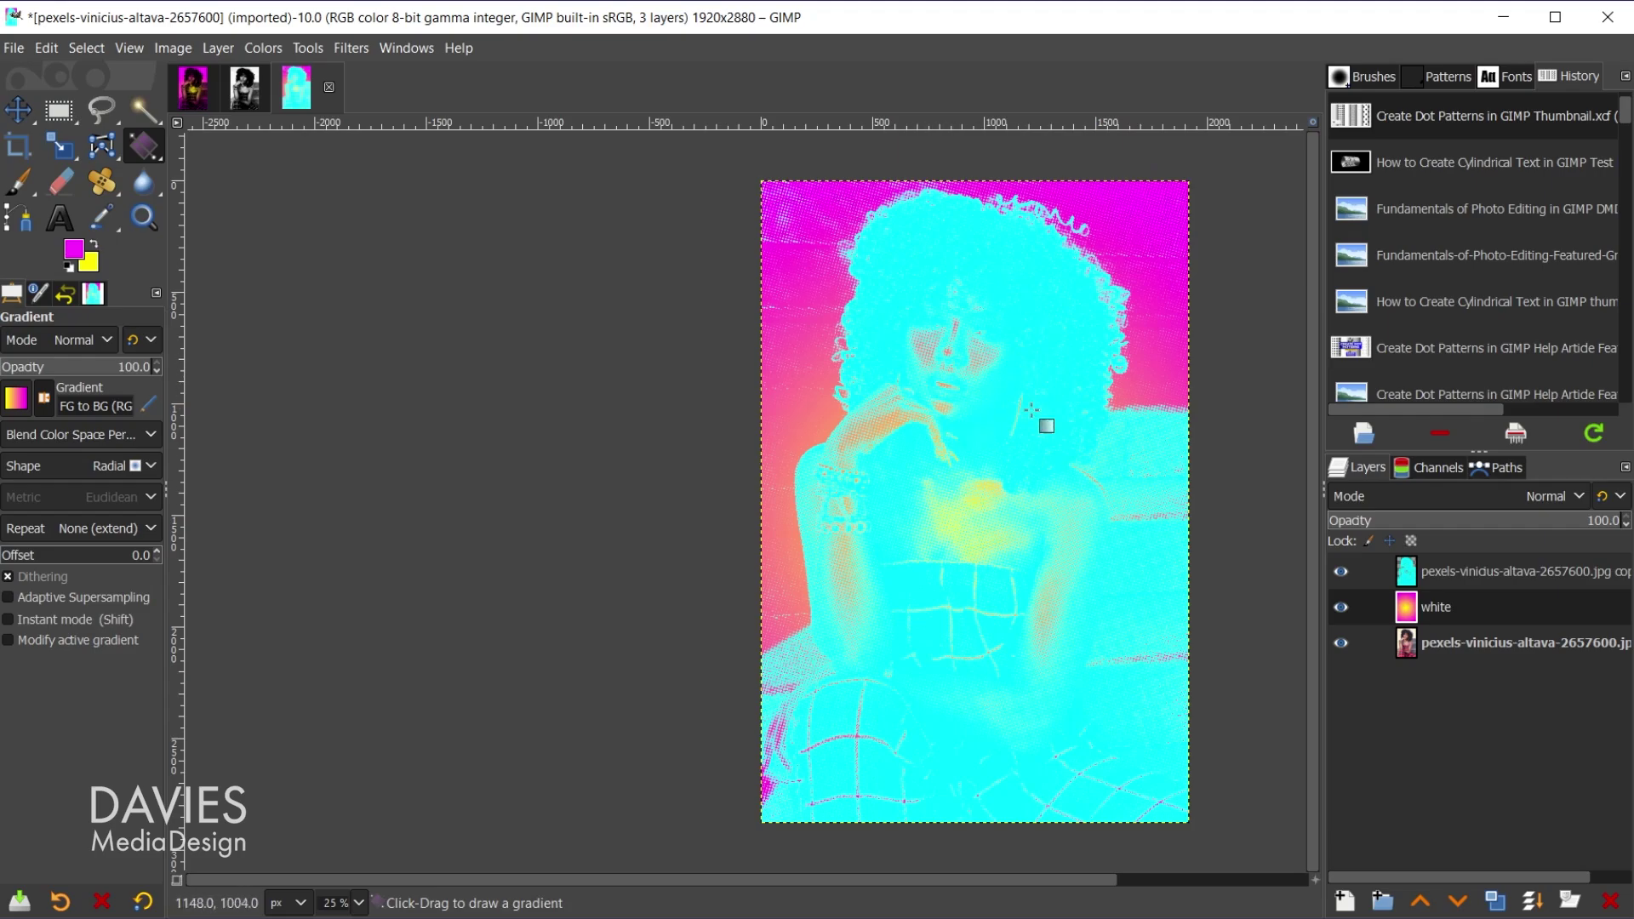
Step: Reset colours to default and refill the halftone dots layer with black
{"action": "left_click", "coordinate": [1413, 570]}
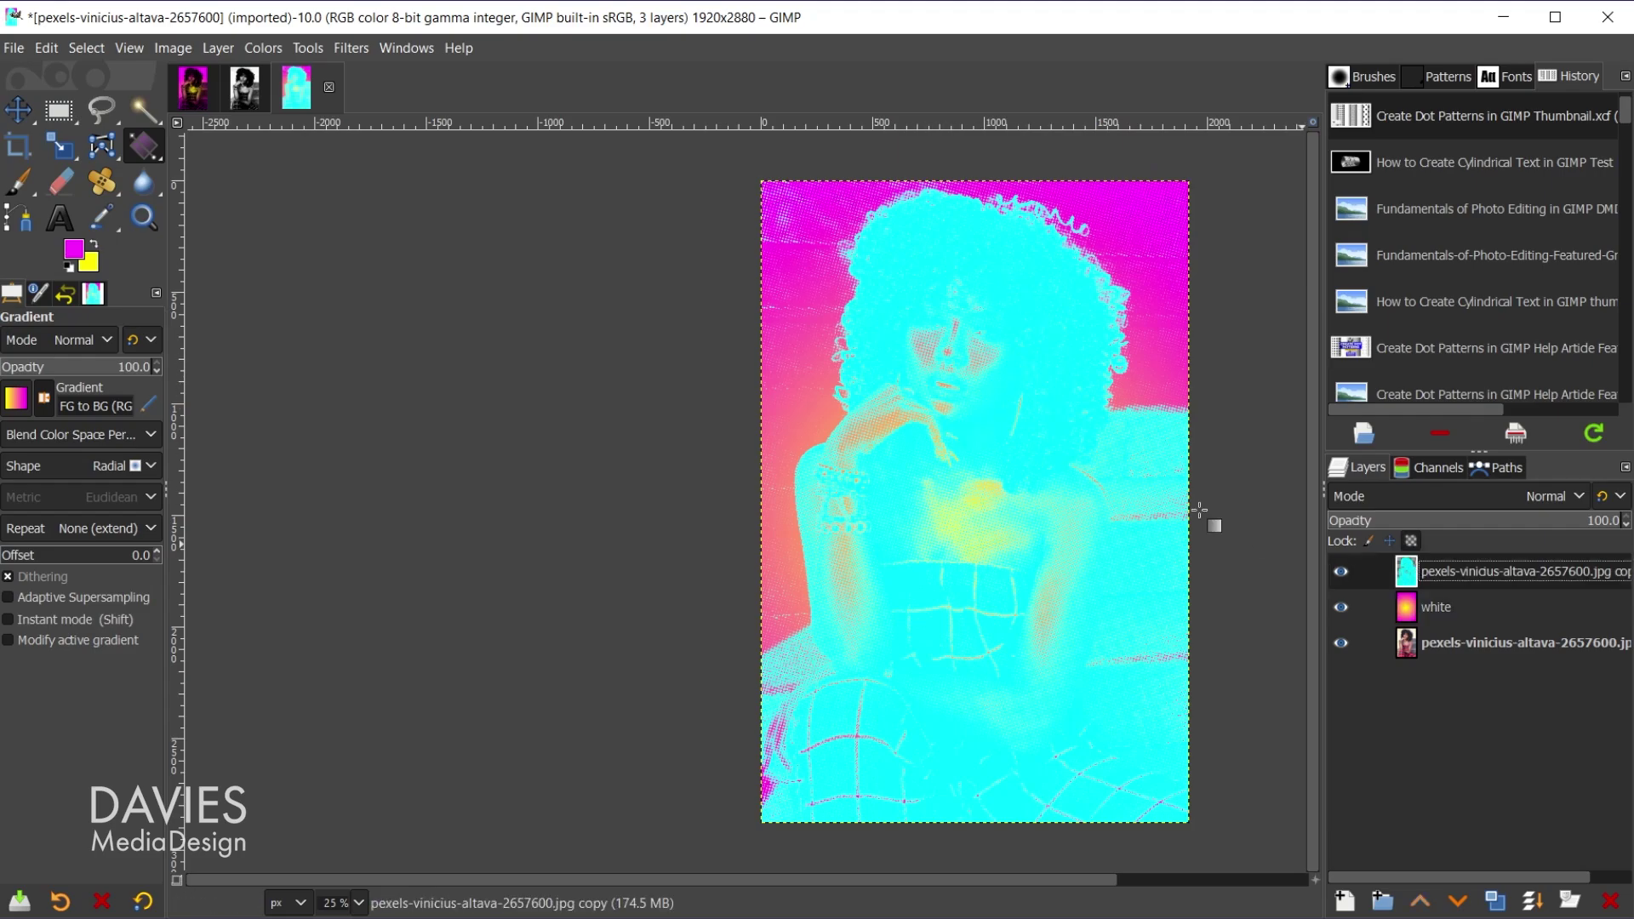
{"action": "left_click", "coordinate": [70, 267]}
{"action": "left_click_drag", "start_coordinate": [74, 251], "coordinate": [1021, 511]}
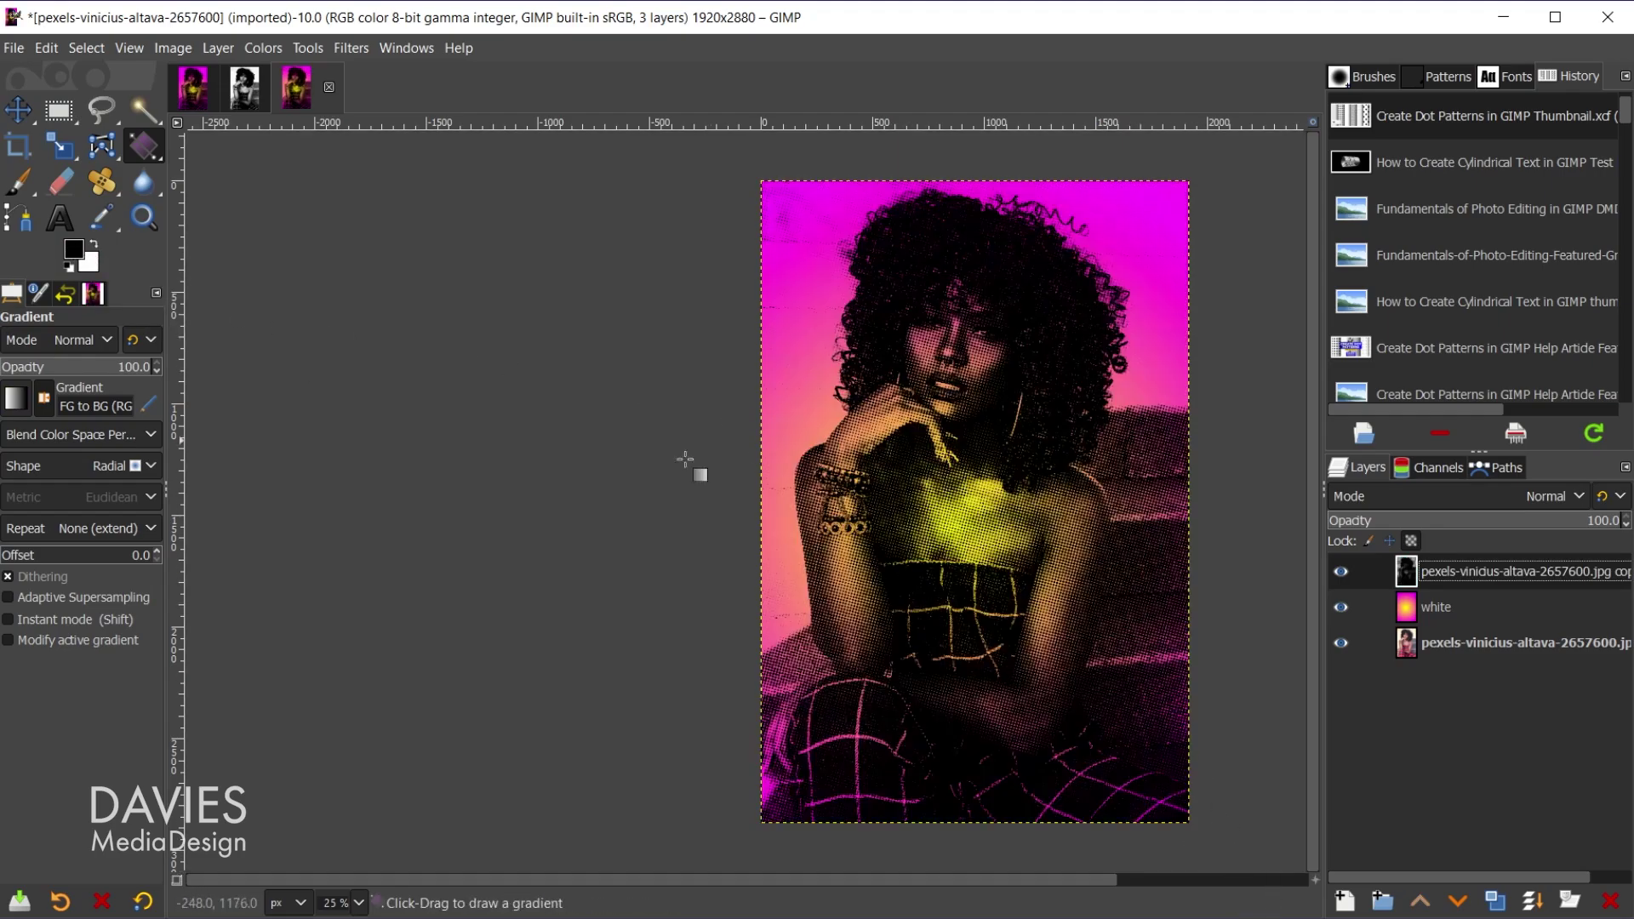